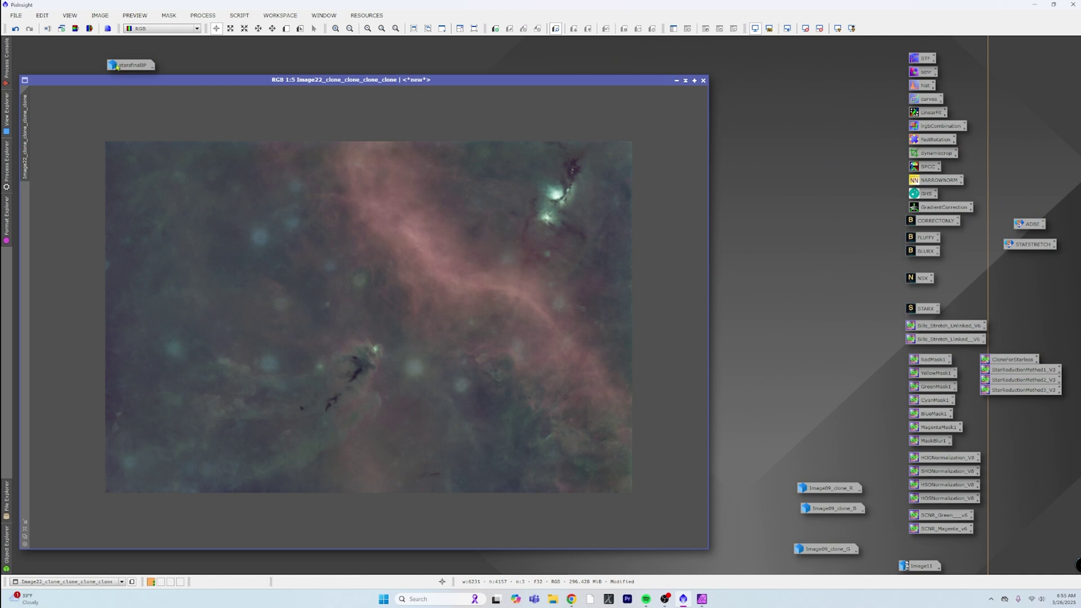
Move the starsfinalIP icon aside and reposition the colour nebula image window
left_click_drag(117, 67, 127, 50)
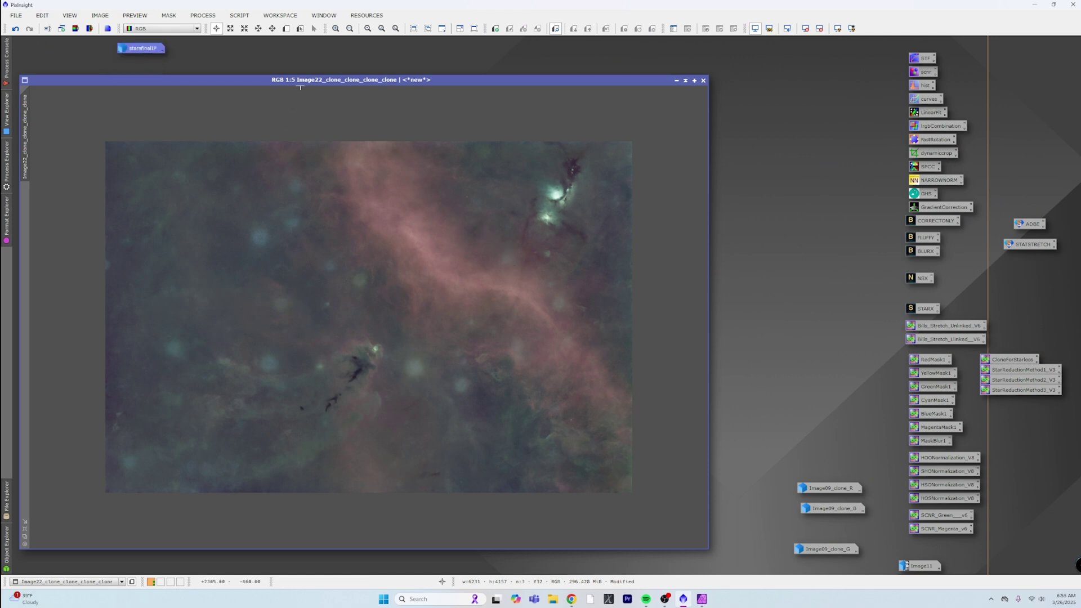
left_click_drag(301, 80, 304, 70)
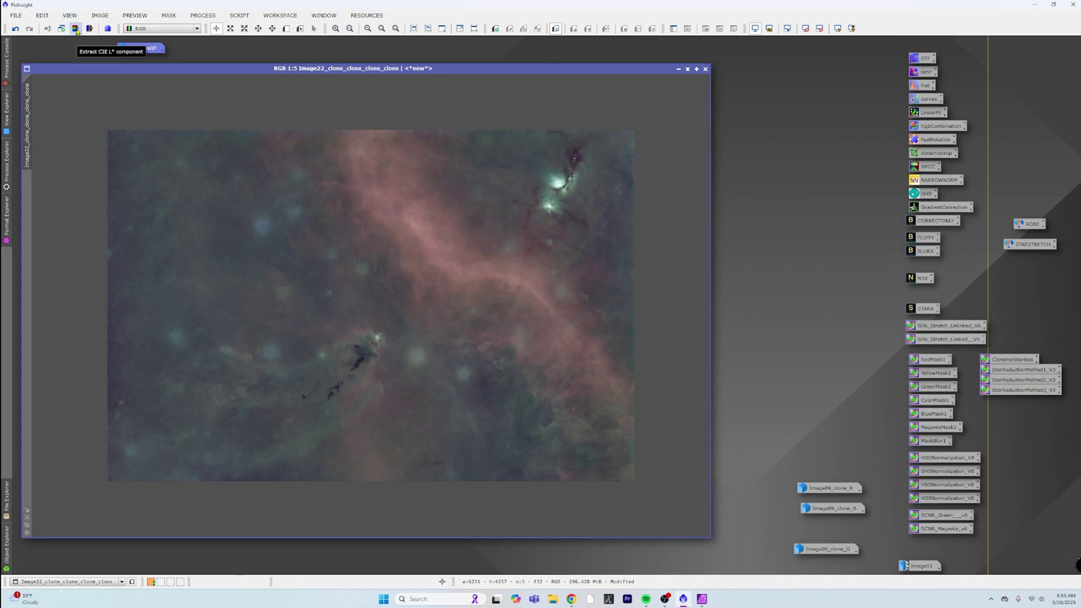
Extract the CIE L* lightness to a grayscale image, iconize the colour image, and move the L window left
left_click(75, 28)
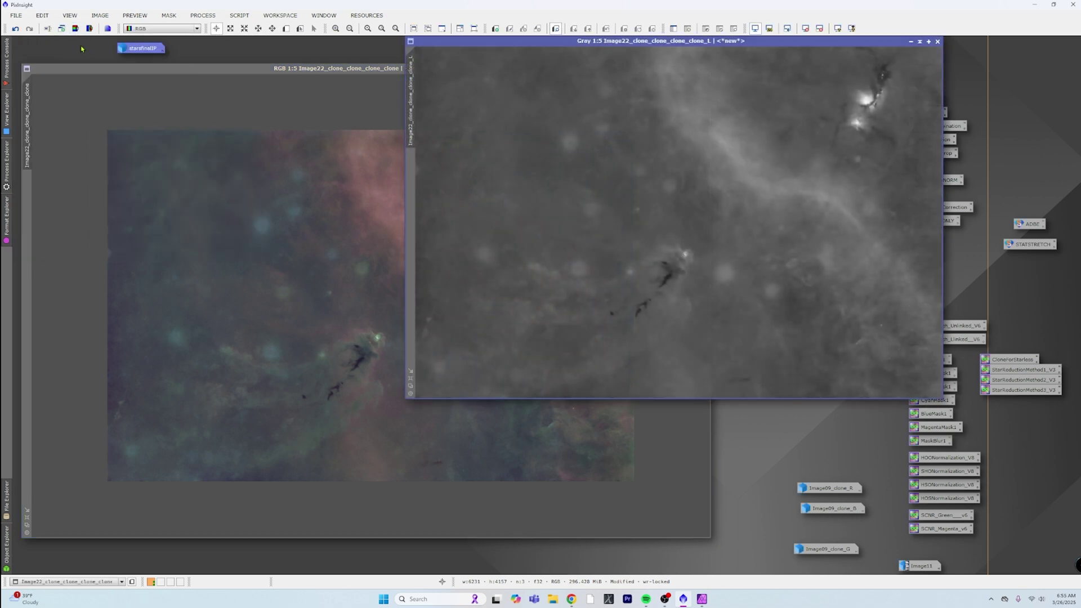
left_click_drag(278, 66, 269, 113)
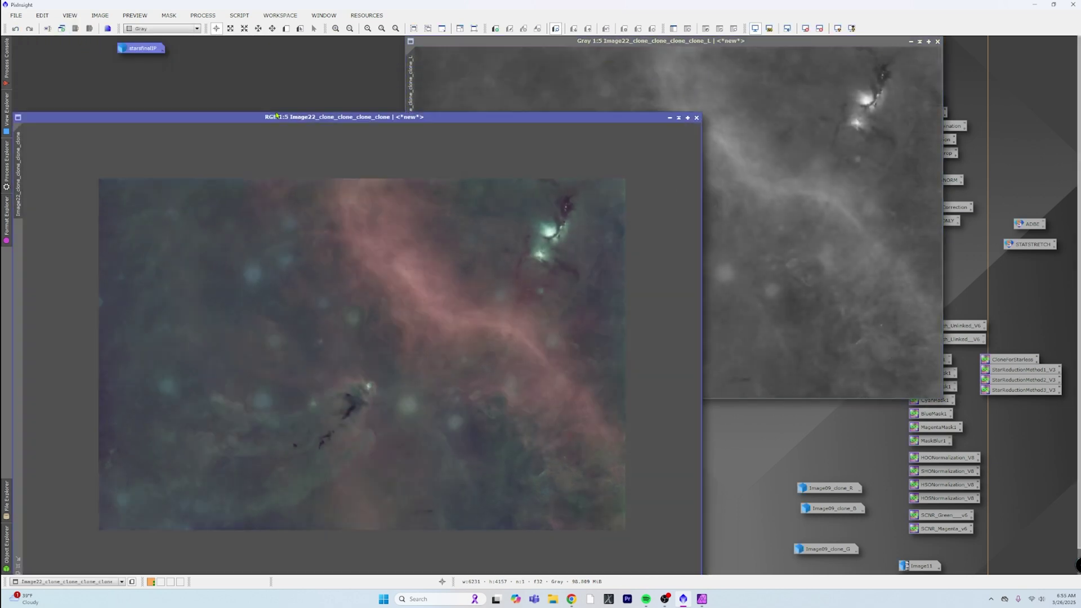
left_click(670, 118)
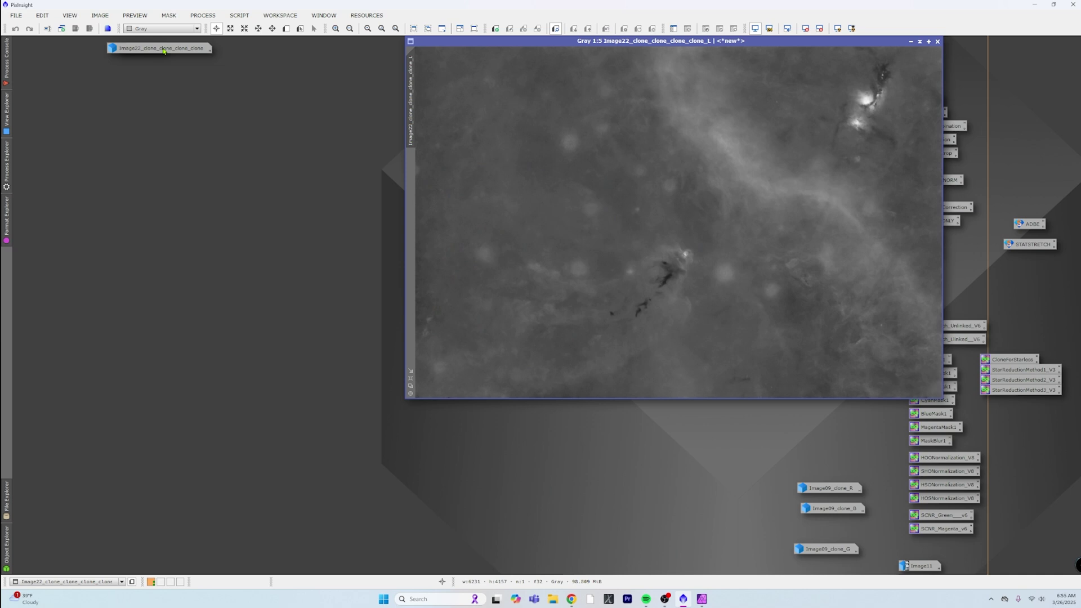
left_click_drag(532, 51, 205, 118)
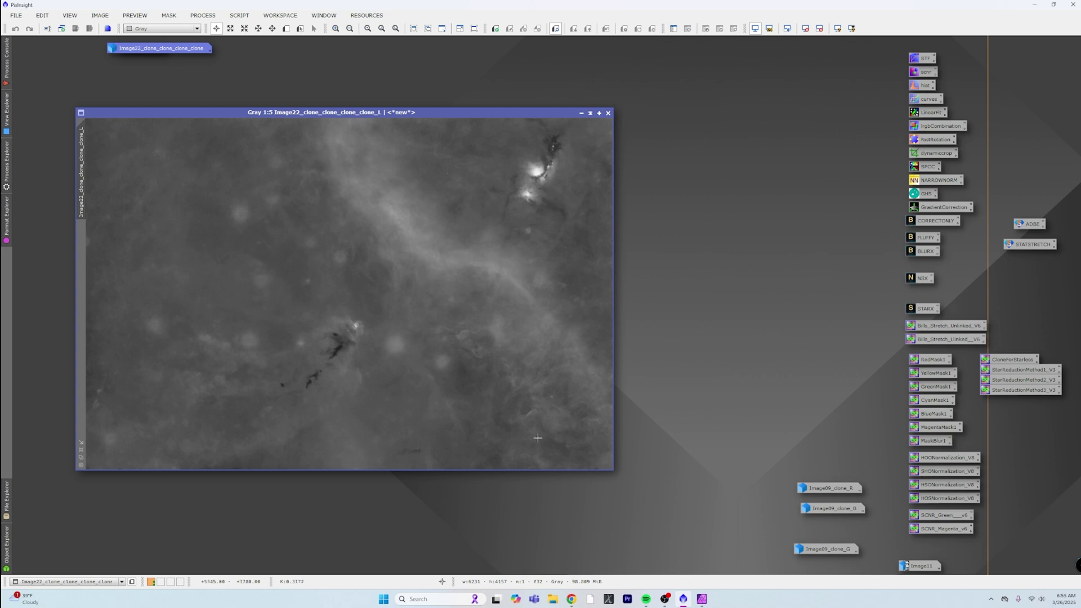
scroll(397, 345, "up", 4)
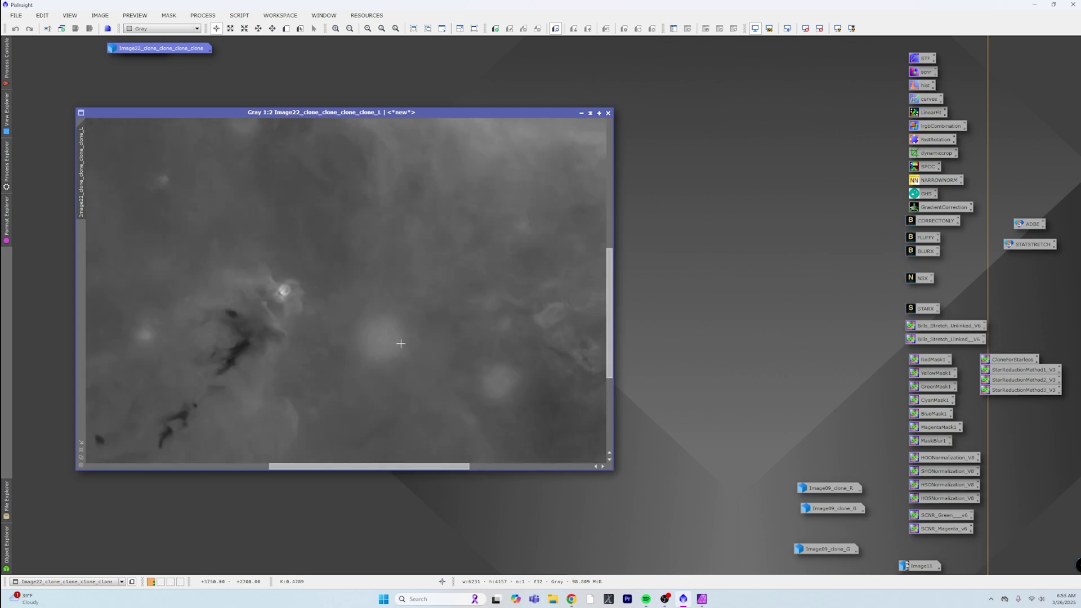
scroll(402, 343, "down", 1)
scroll(402, 343, "down", 4)
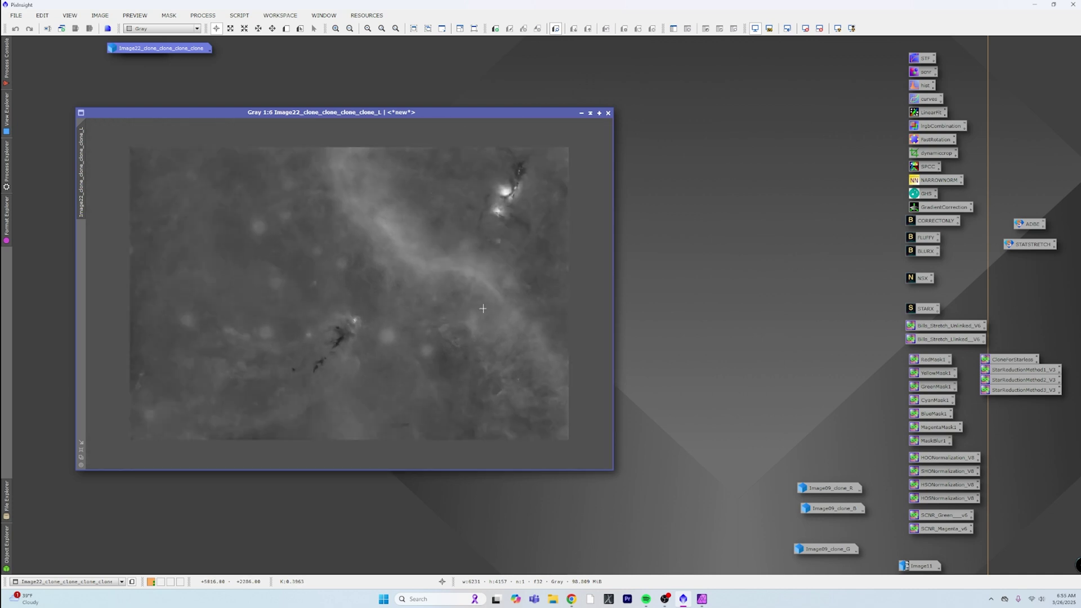
Apply NoiseXTerminator (denoise 0.90, 2 iterations) to the grayscale L image and inspect the result
left_click_drag(924, 281, 359, 267)
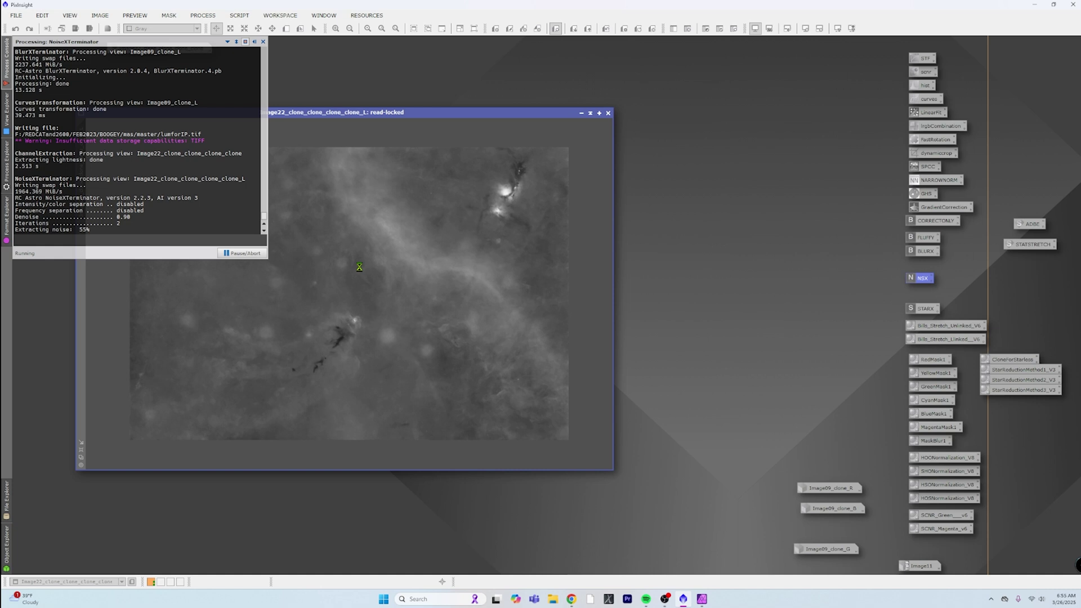
scroll(369, 304, "up", 5)
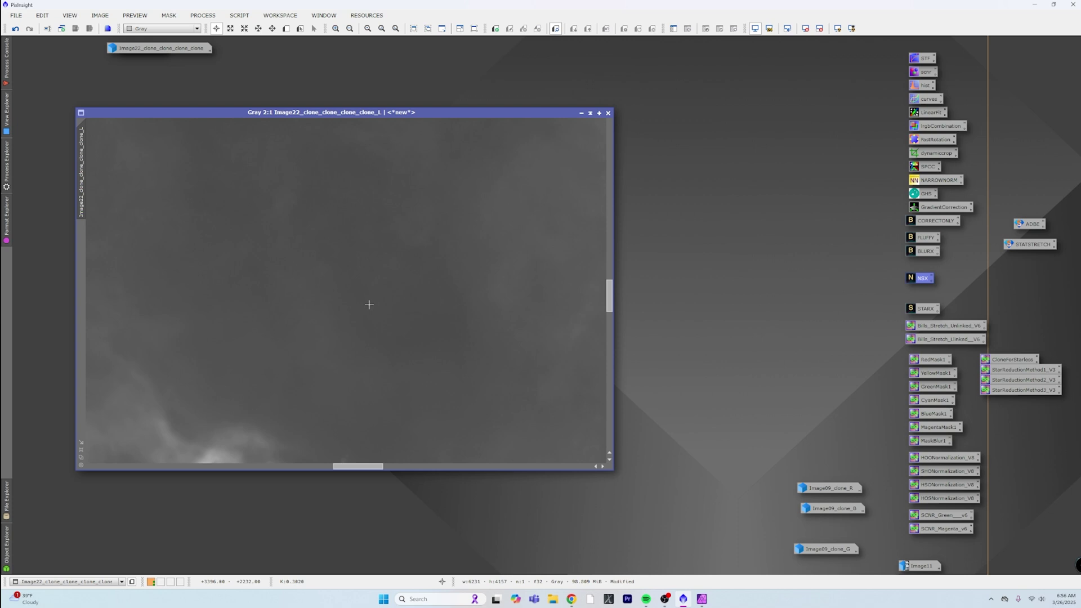
scroll(370, 304, "down", 6)
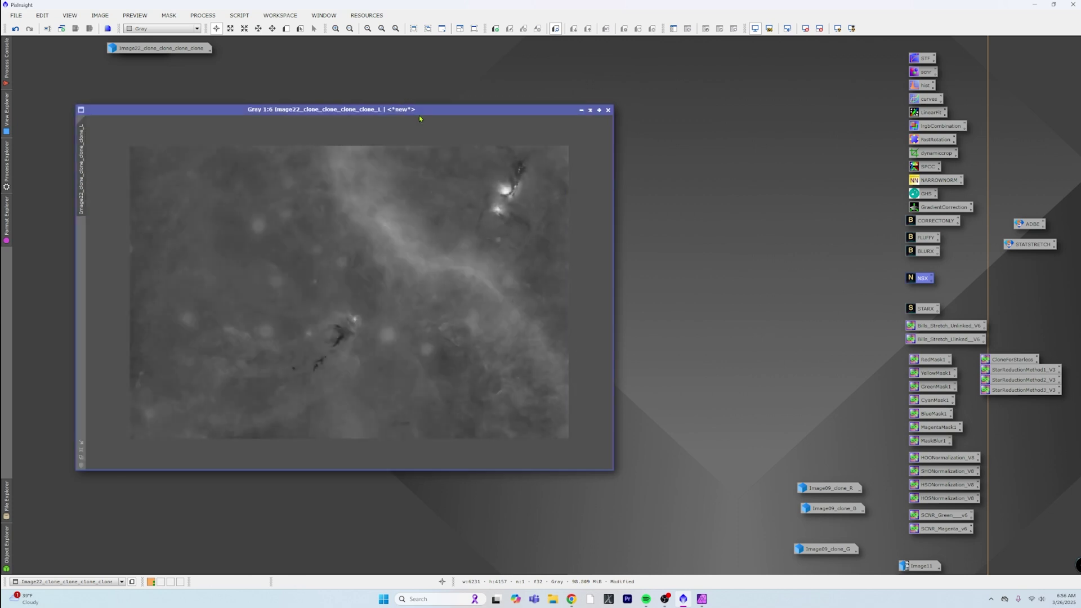
Open Curves beside the lightness image with its histogram and a real-time preview shown
left_click_drag(417, 112, 372, 93)
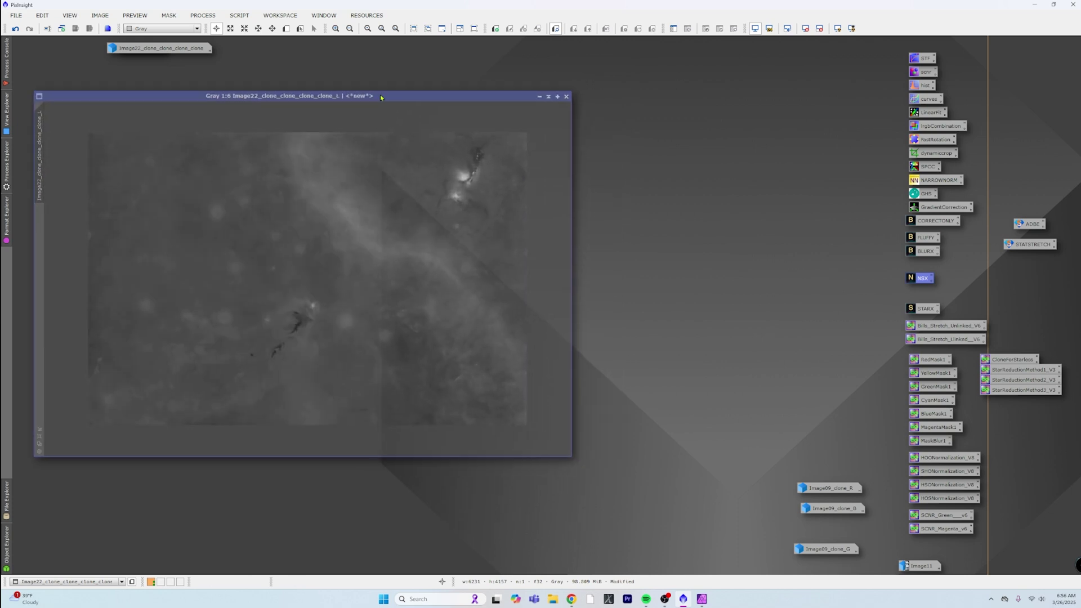
double_click(925, 99)
left_click_drag(855, 168, 798, 122)
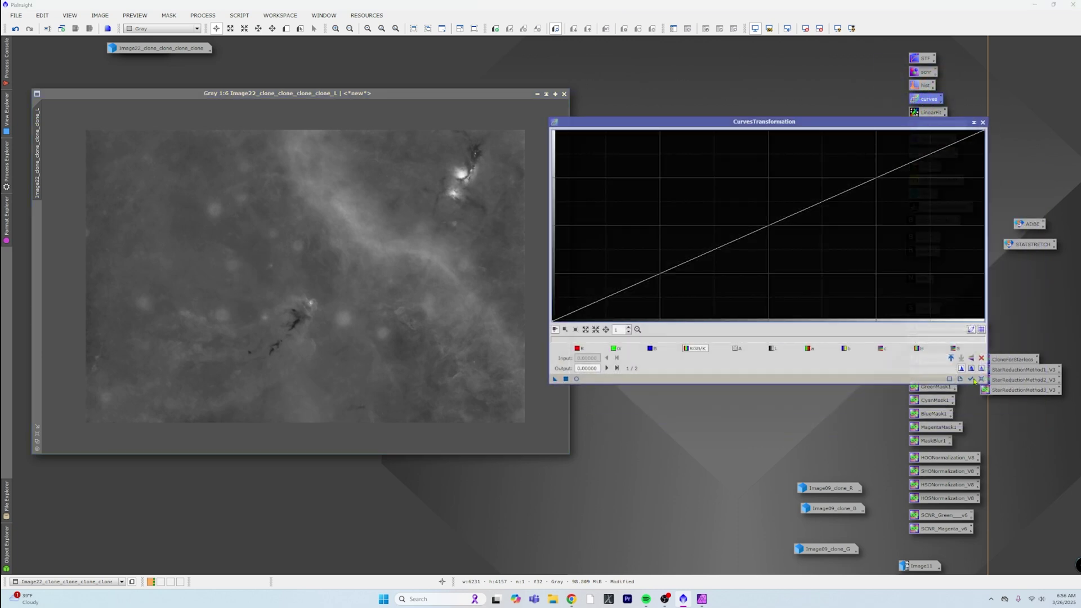
left_click(971, 379)
left_click(576, 379)
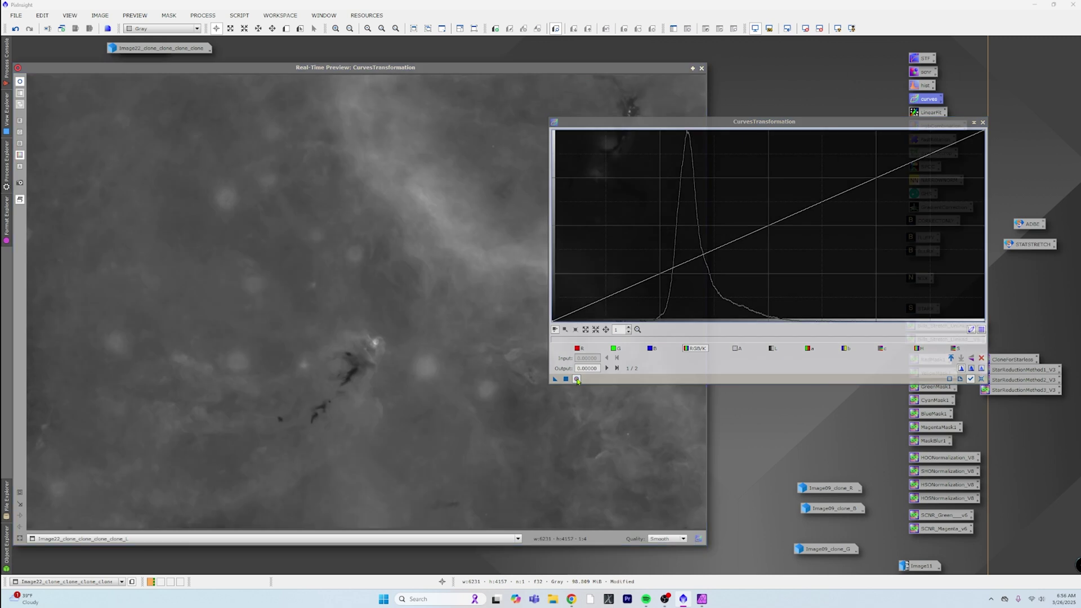
left_click(972, 369)
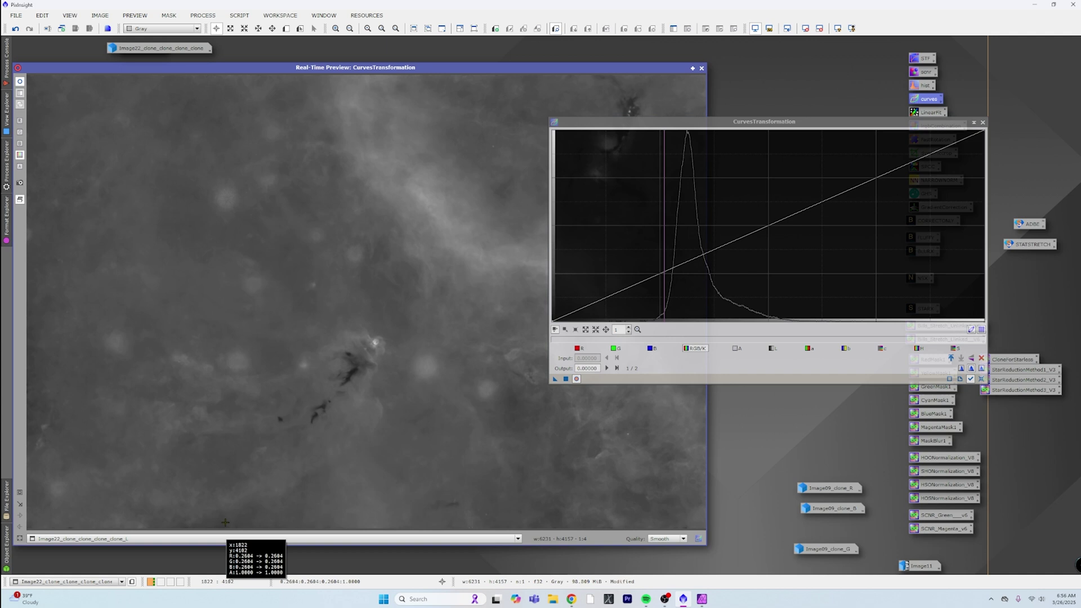
left_click_drag(224, 520, 244, 519)
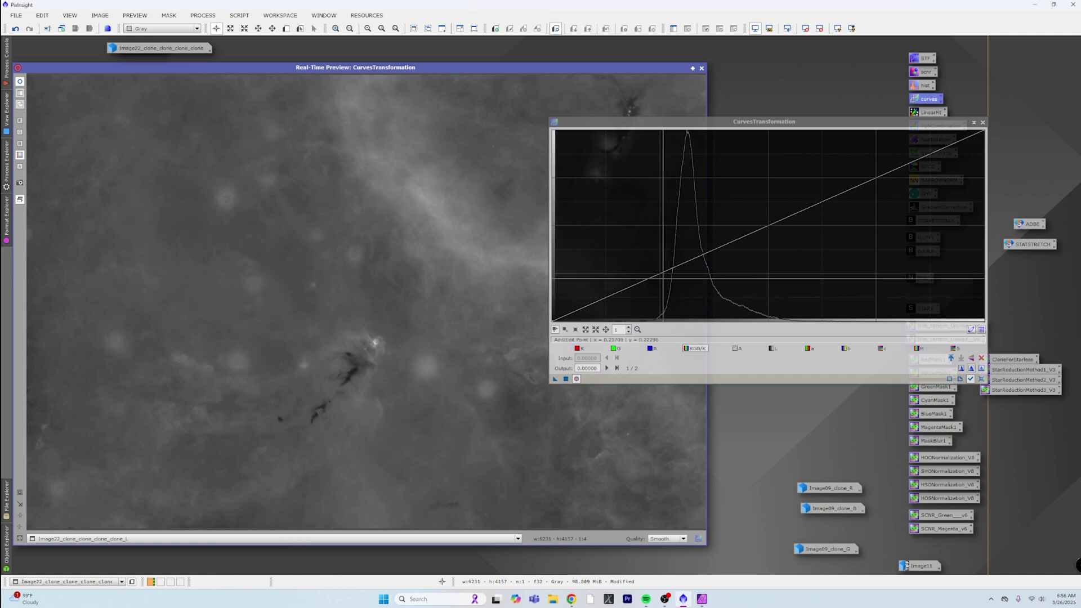
Add curve points around the histogram peak and lift the midtones, checking the core isn't clipped
left_click(673, 270)
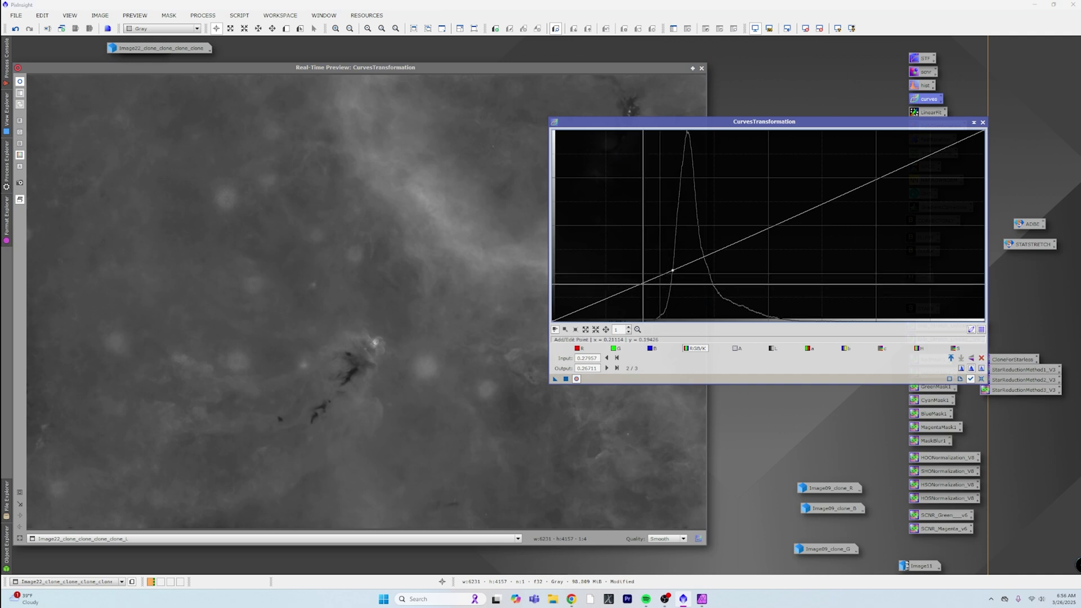
left_click(643, 285)
left_click(611, 302)
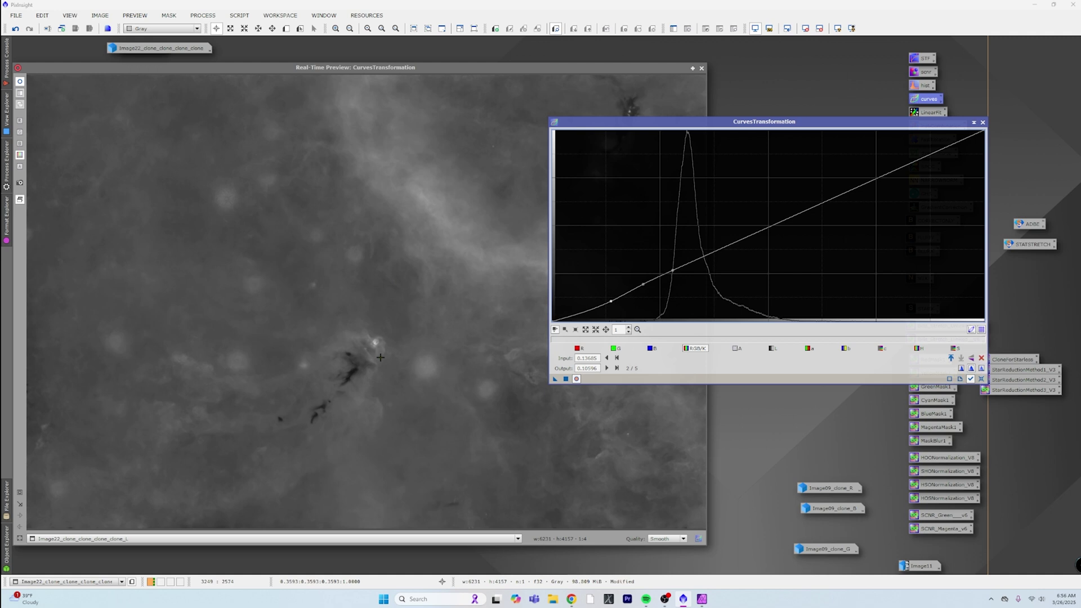
left_click(695, 262)
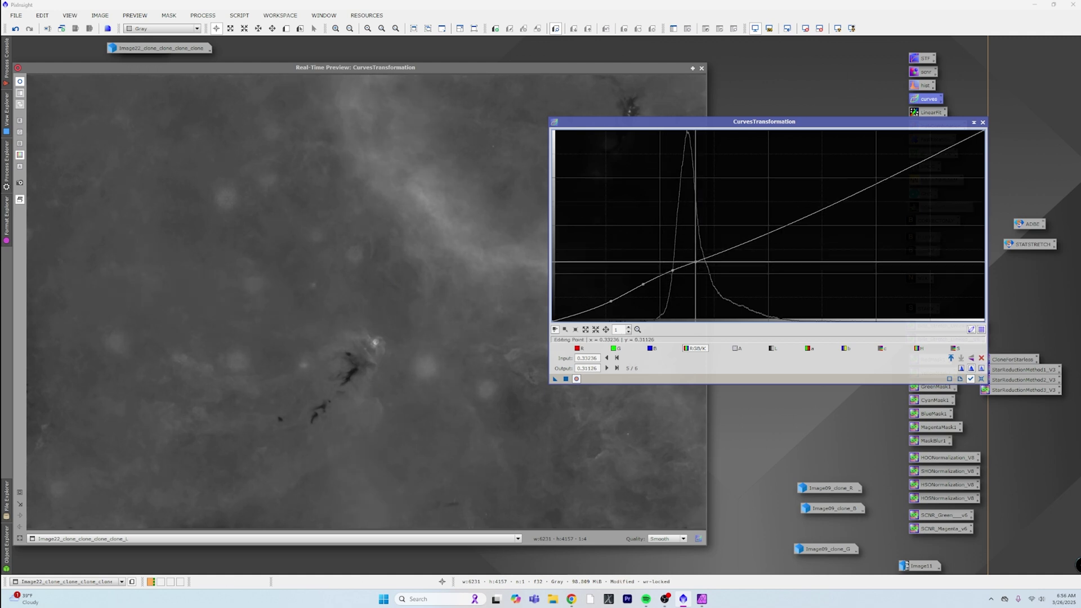
left_click_drag(695, 262, 697, 252)
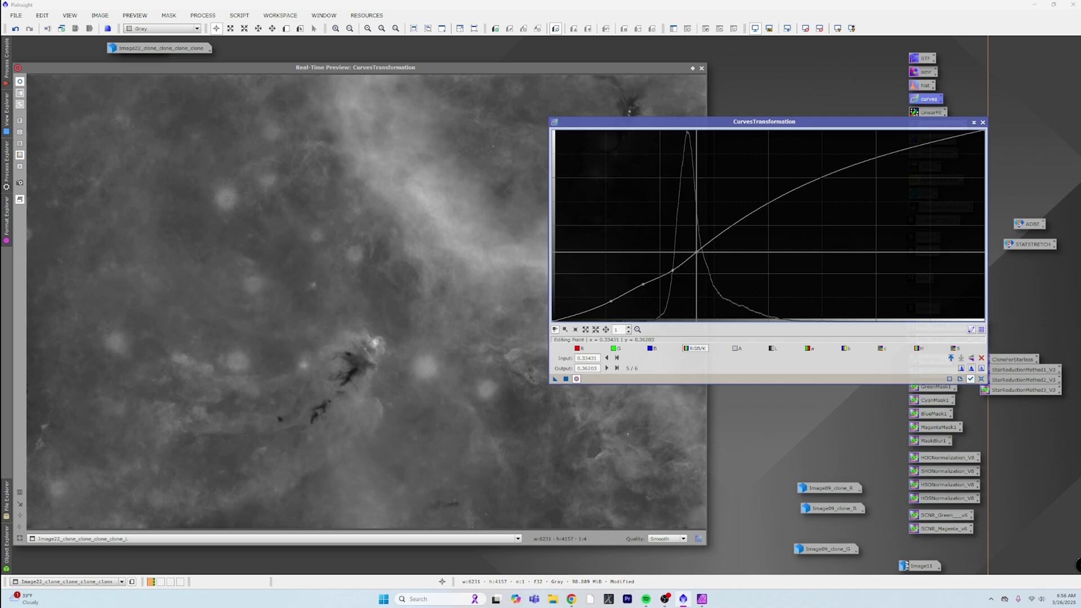
left_click_drag(702, 123, 818, 101)
left_click(605, 143)
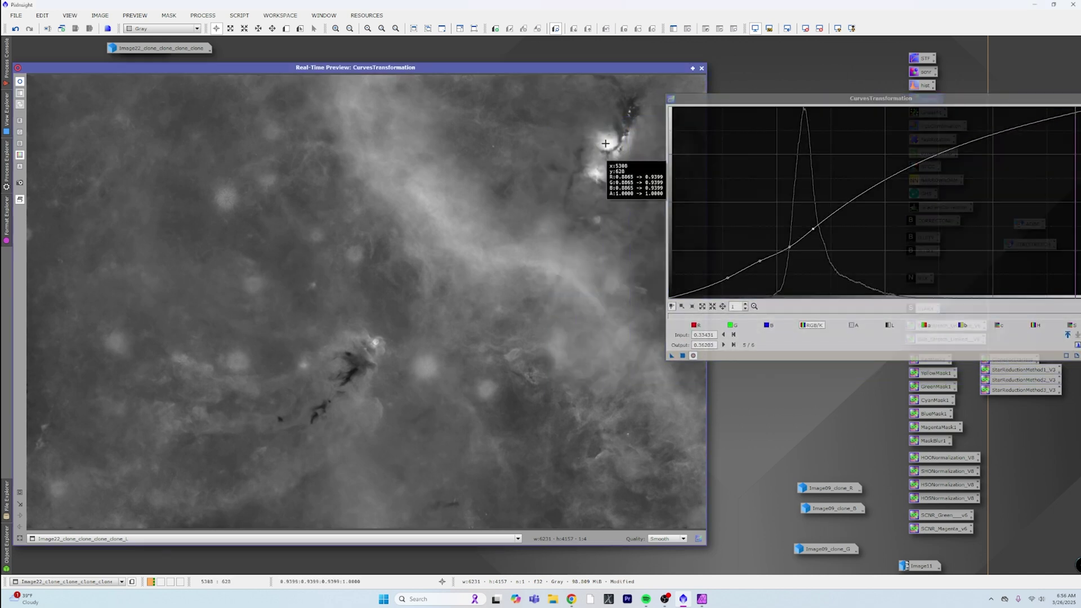
left_click_drag(605, 143, 609, 148)
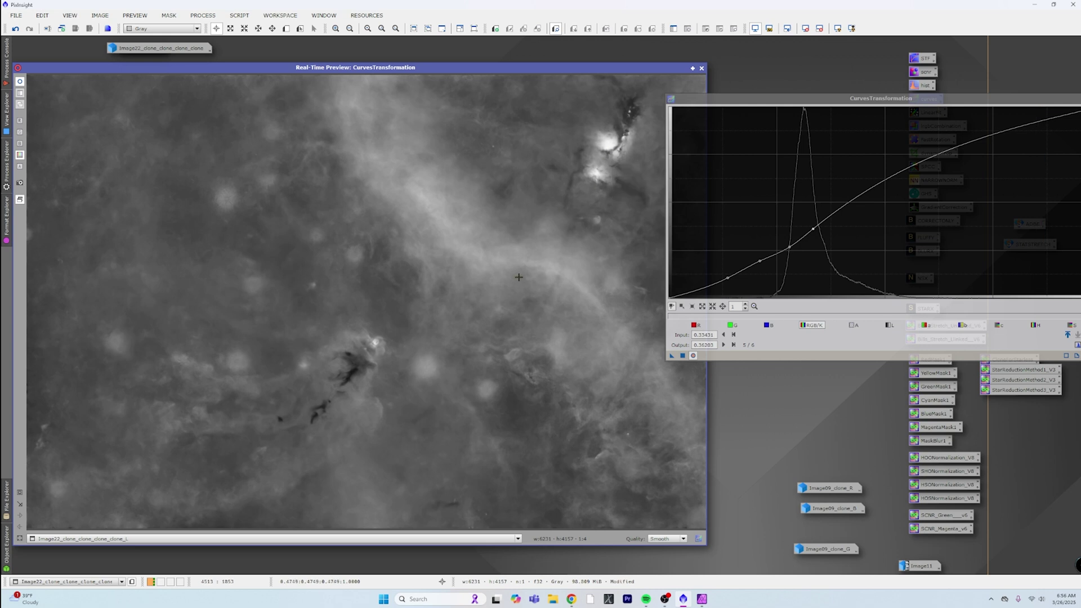
Apply the curve to the lightness image, close Curves and the preview, and review BlurXTerminator's 0.50 sharpening
left_click(683, 357)
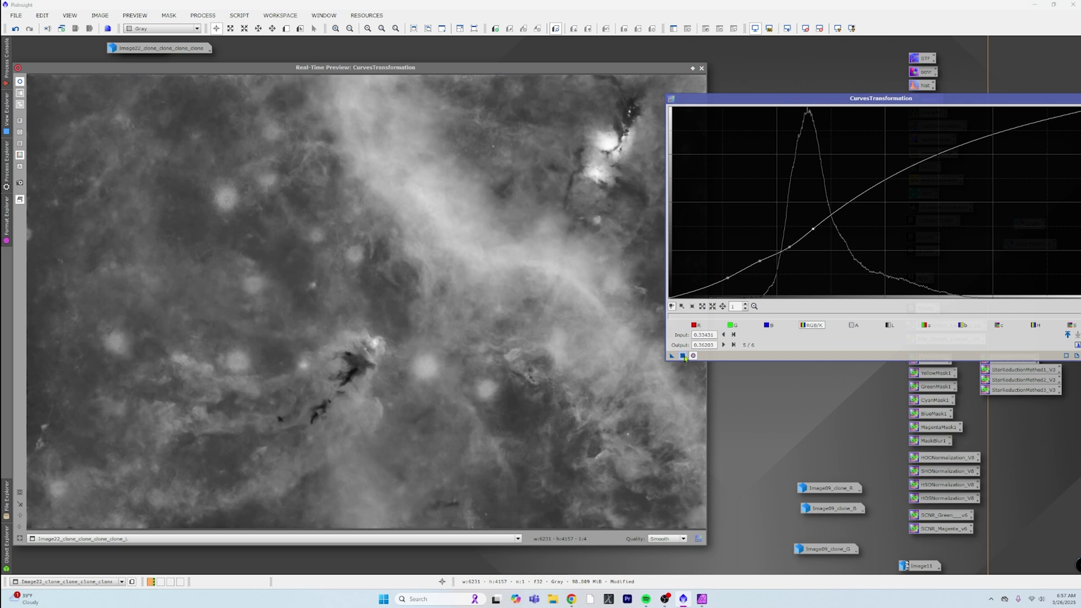
left_click_drag(788, 99, 599, 100)
left_click(911, 99)
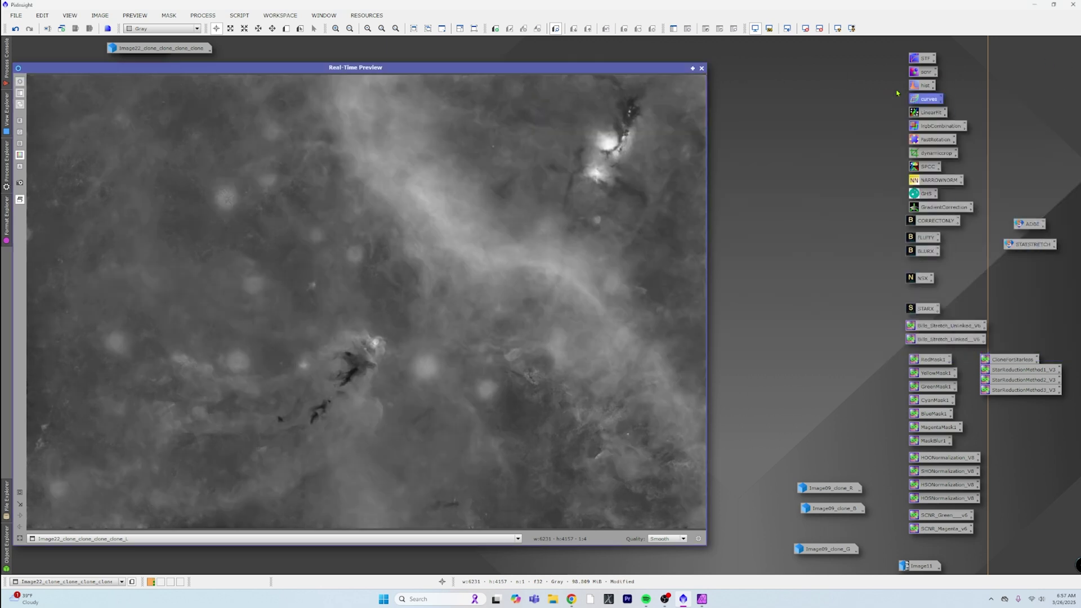
left_click(701, 68)
left_click_drag(310, 93, 385, 67)
scroll(409, 241, "up", 5)
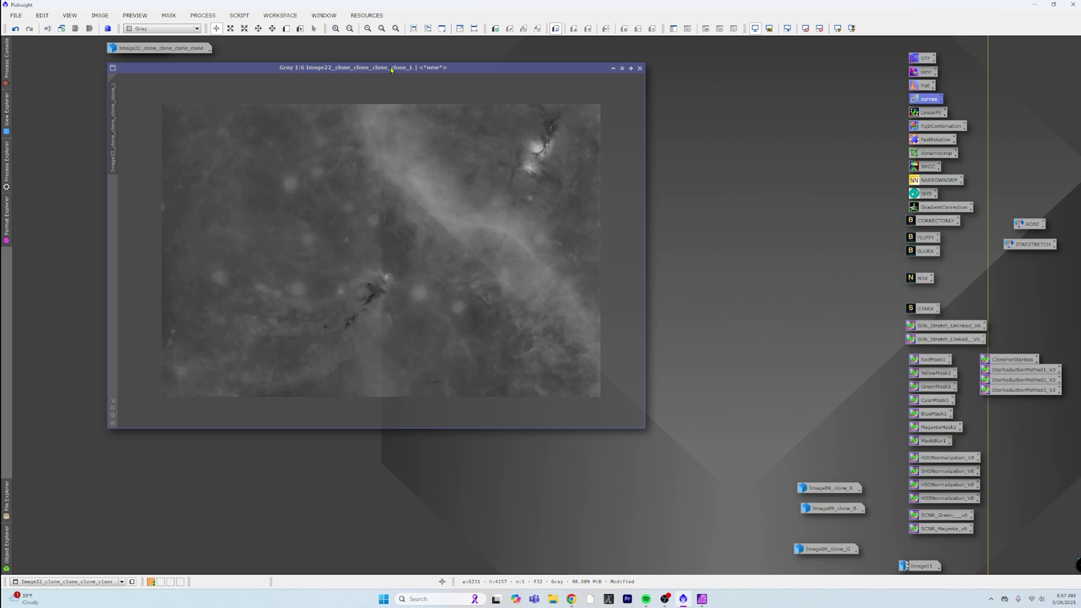
scroll(409, 241, "down", 4)
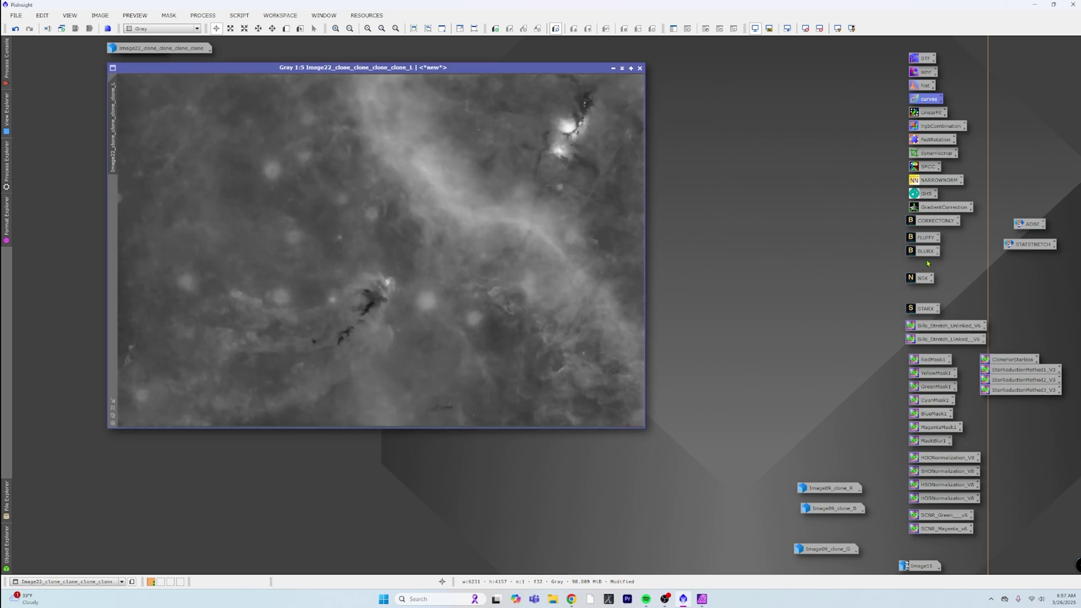
double_click(929, 251)
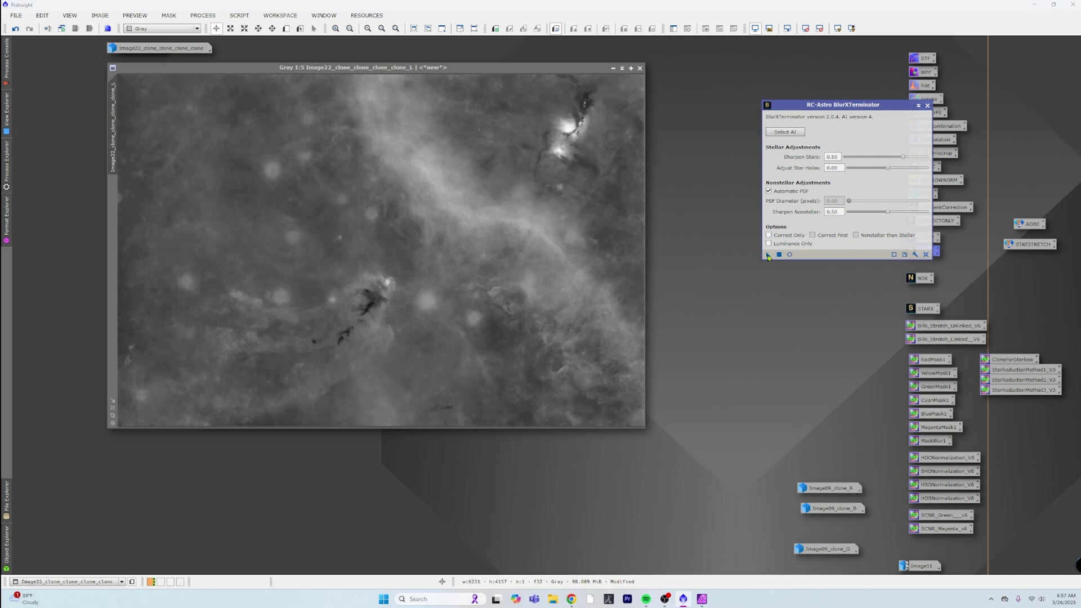
left_click(465, 278)
scroll(465, 279, "up", 3)
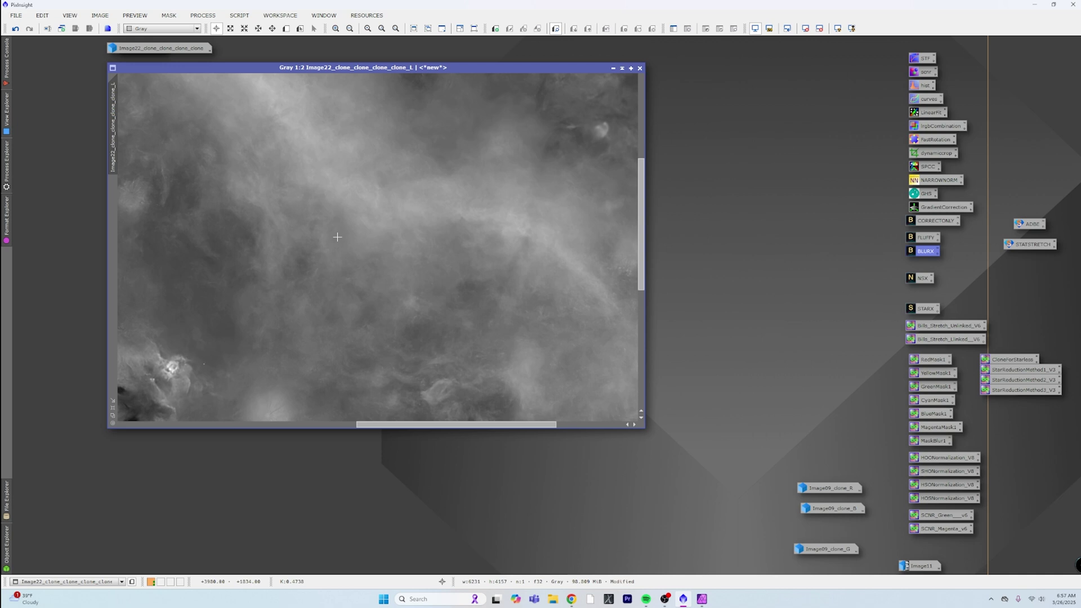
left_click(6, 59)
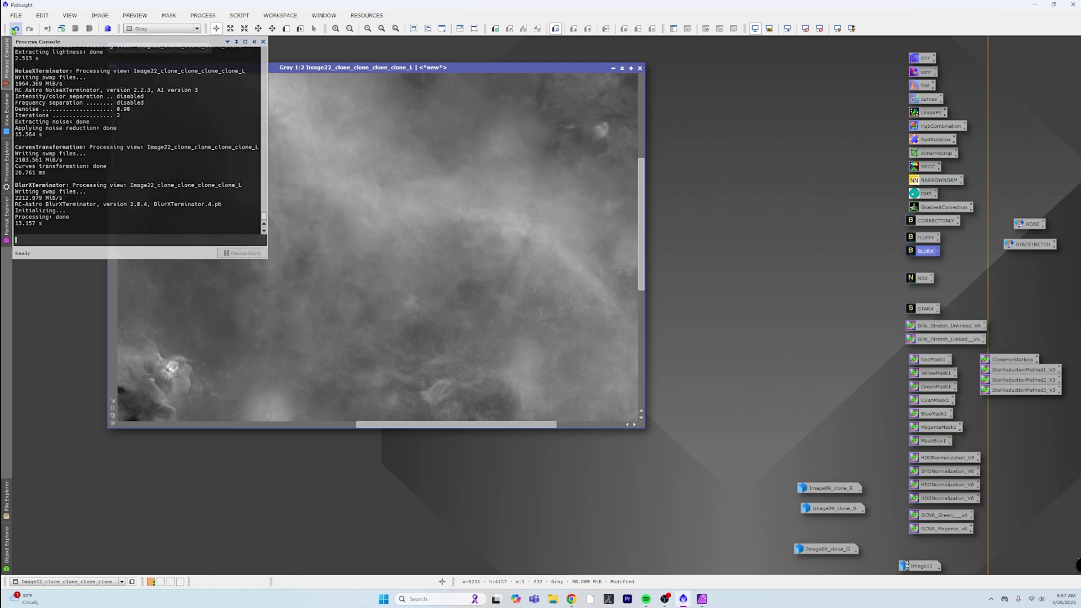
left_click(15, 29)
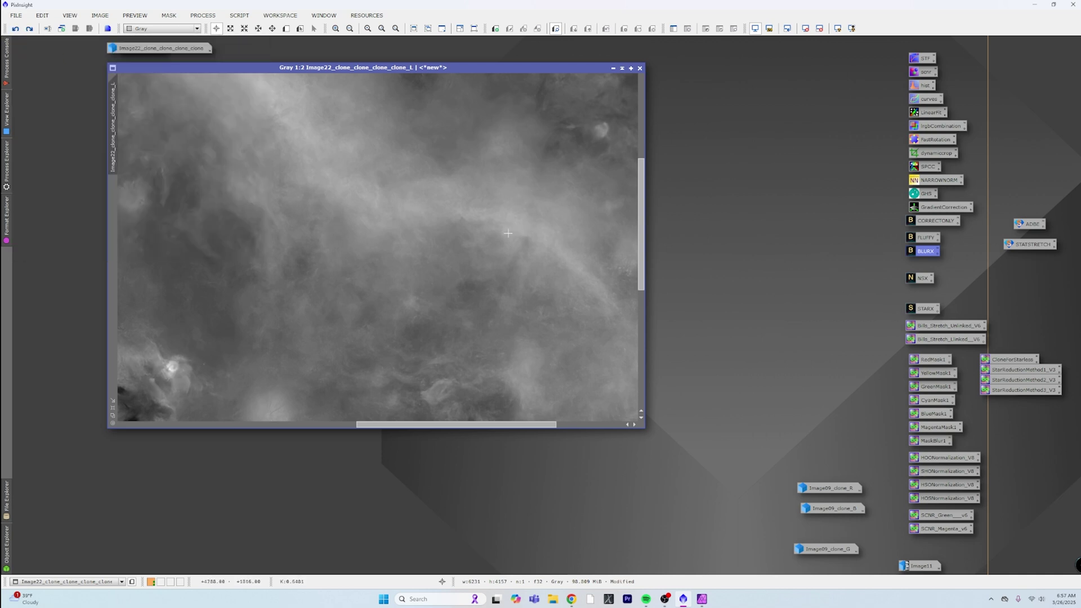
left_click(29, 28)
left_click(29, 28)
scroll(402, 231, "down", 4)
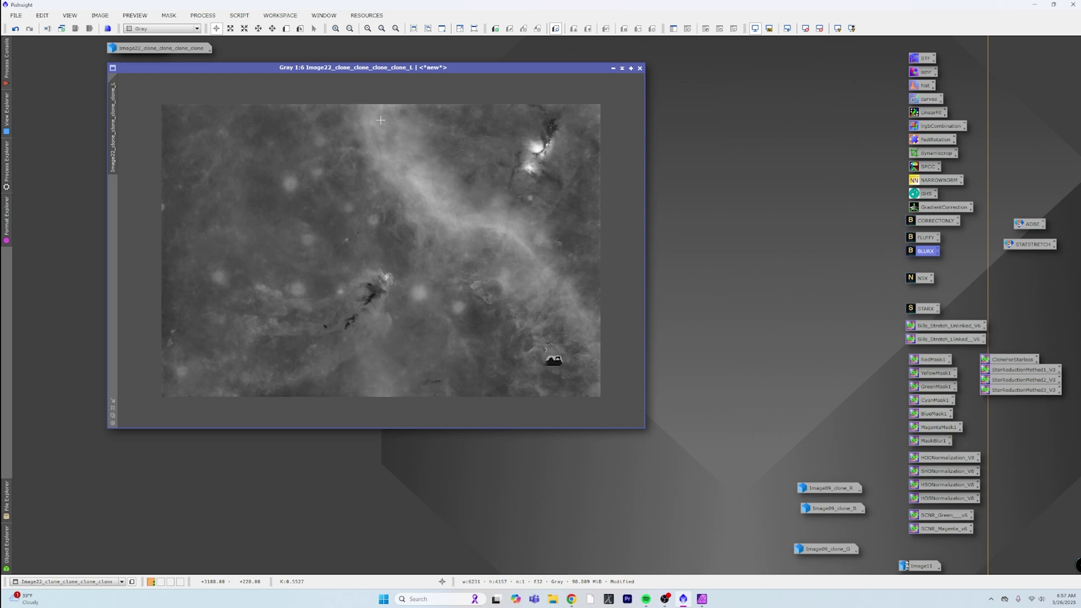
Restore the colour nebula window, bring the luminance image forward, and launch Script > Utilities > ImageBlend
double_click(159, 48)
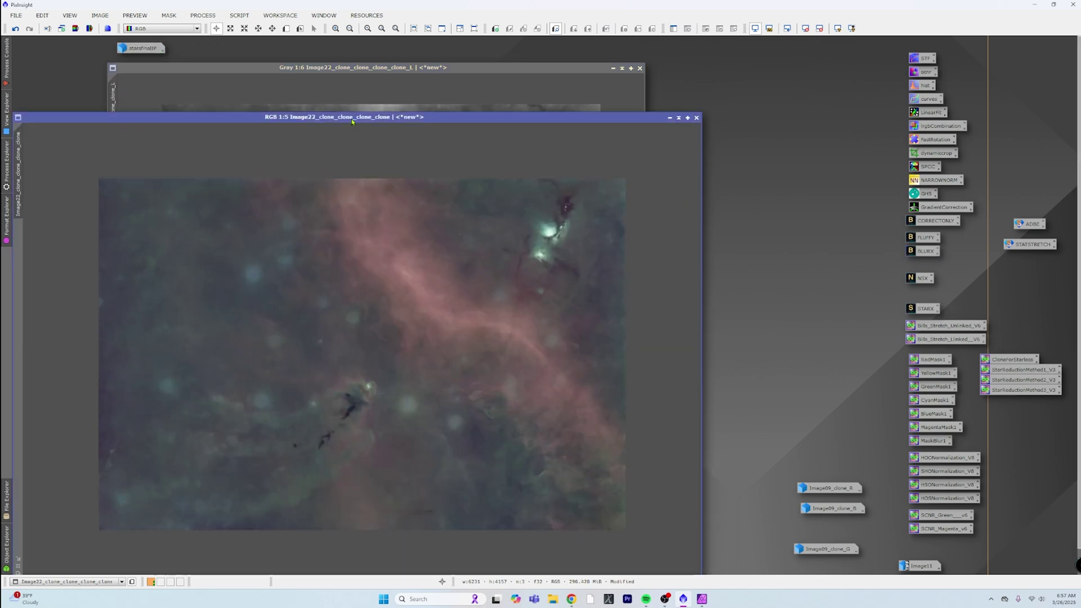
left_click_drag(350, 123, 360, 95)
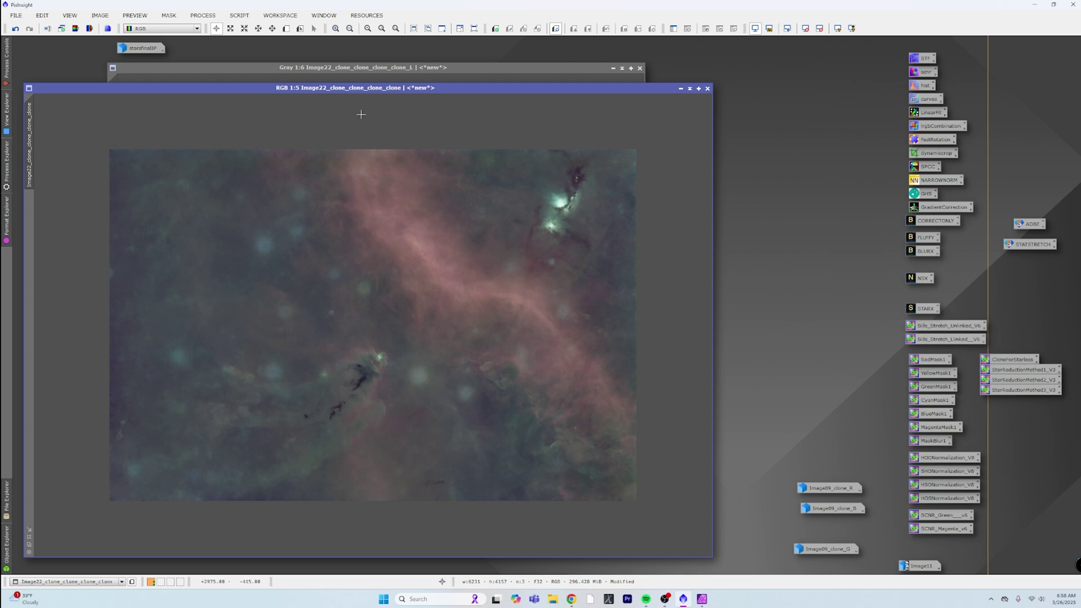
left_click(357, 68)
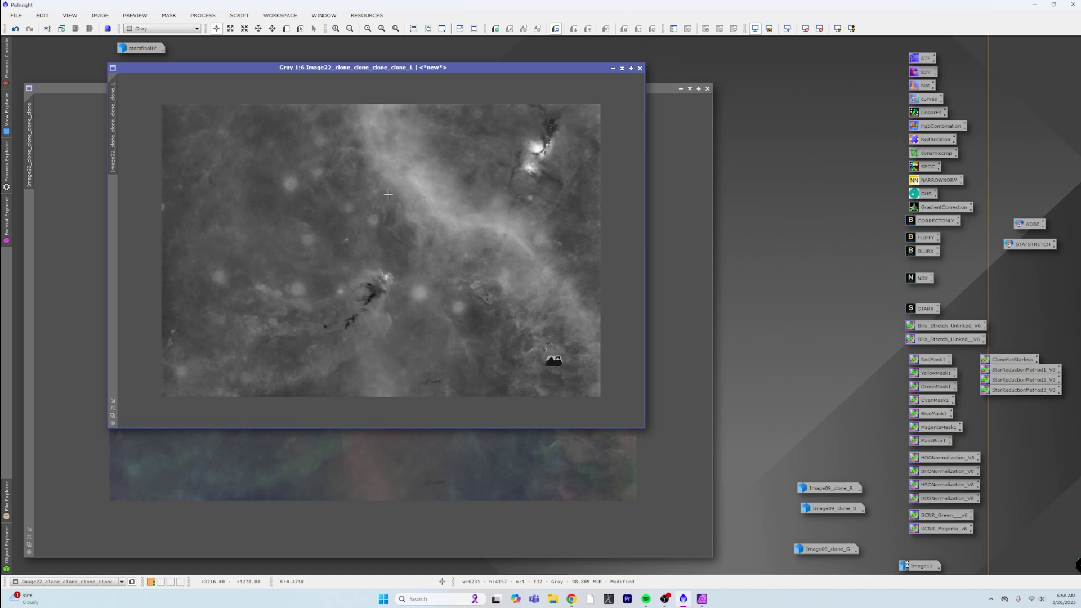
left_click(239, 15)
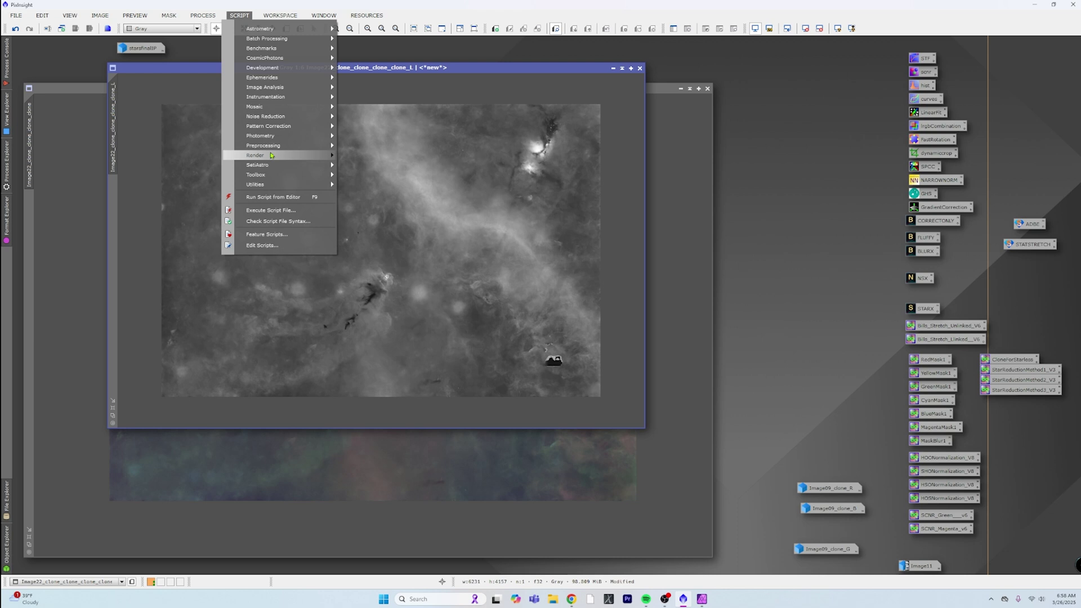
mouse_move(273, 175)
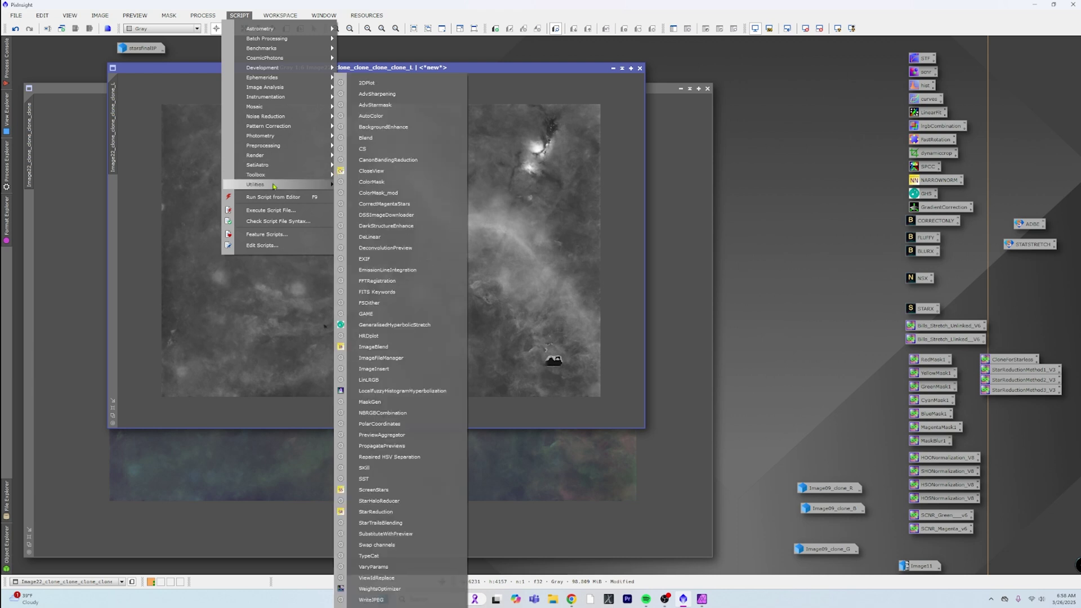
left_click(421, 348)
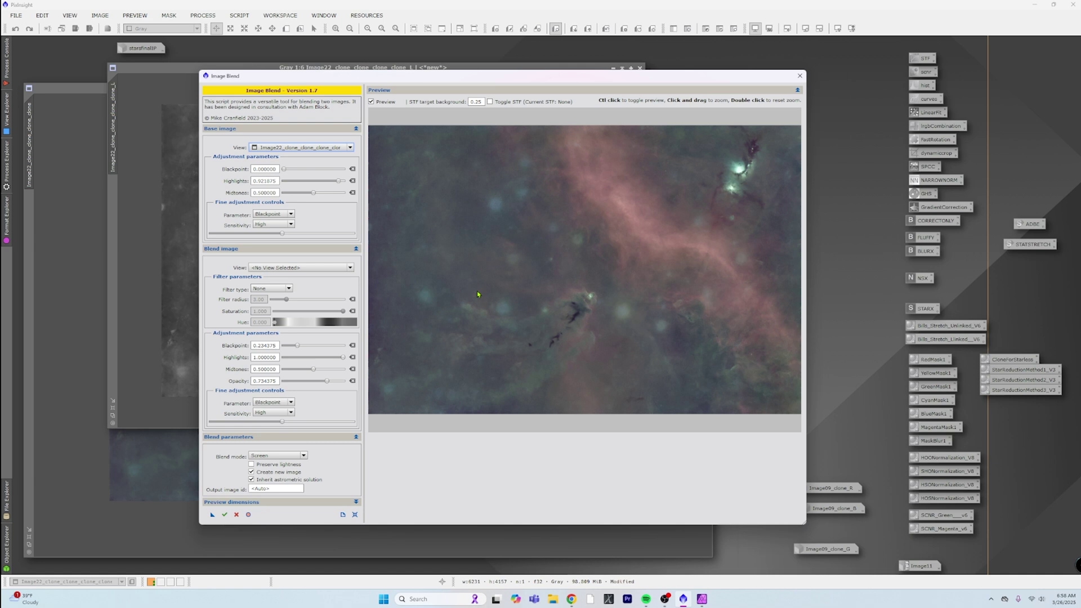
Choose the luminance as Screen blend image, lower highlights, raise midtones, set opacity about 0.78, and execute
left_click(351, 269)
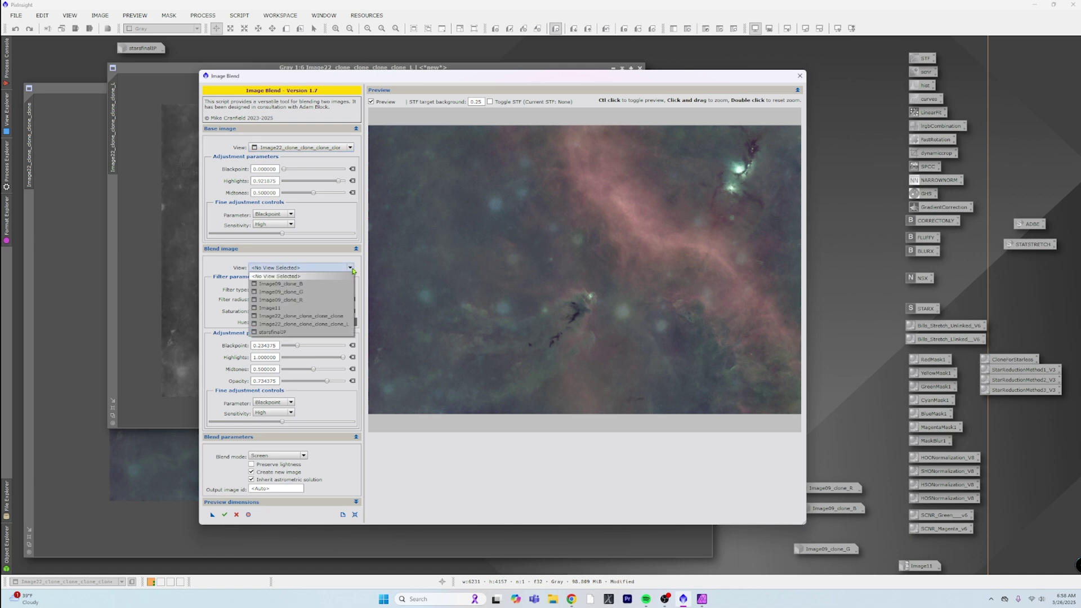
left_click(343, 326)
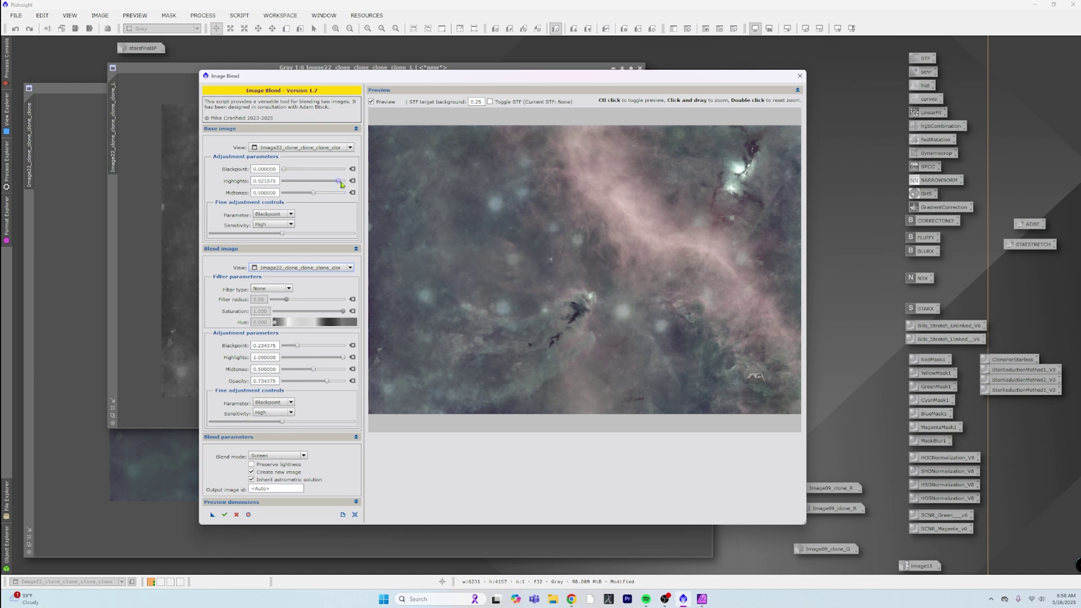
mouse_move(336, 183)
left_mouse_down()
mouse_move(324, 183)
mouse_move(346, 187)
left_mouse_up()
mouse_move(316, 196)
left_mouse_down()
mouse_move(333, 197)
mouse_move(319, 197)
left_mouse_up()
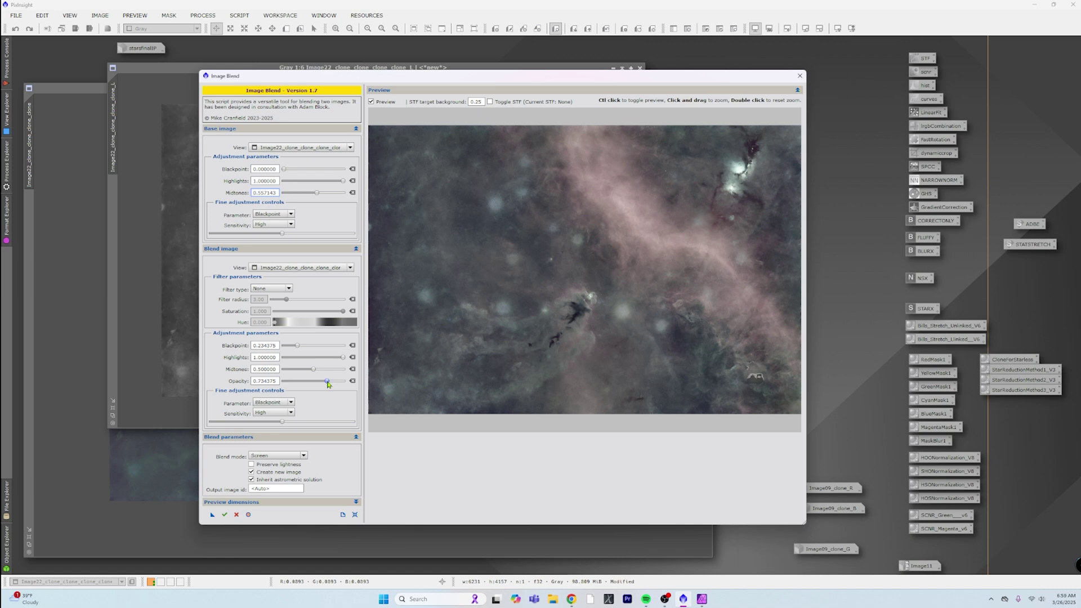
left_click_drag(328, 384, 309, 383)
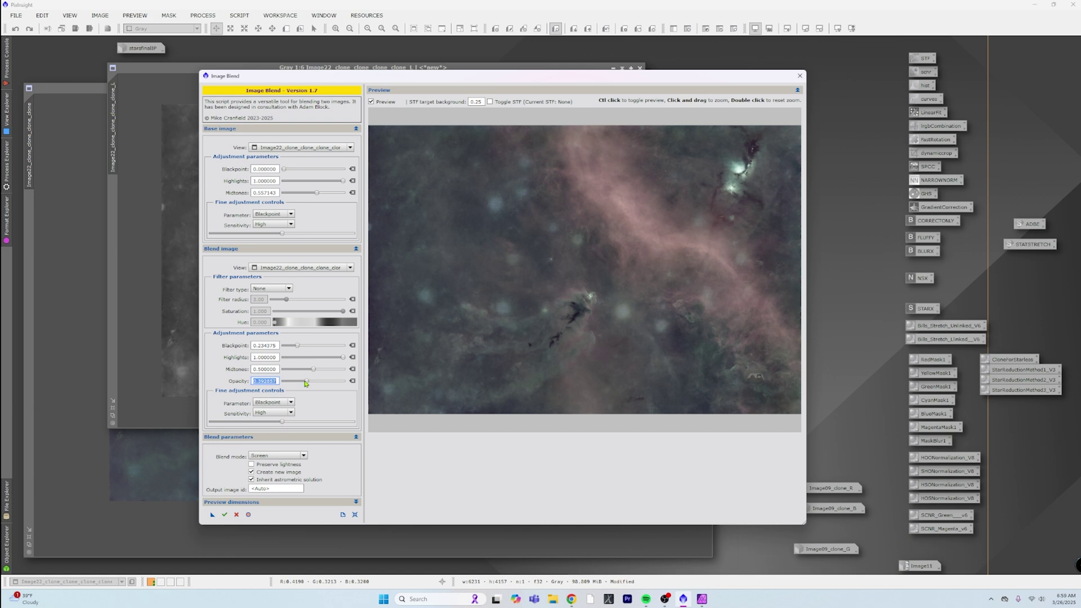
left_click_drag(305, 383, 331, 383)
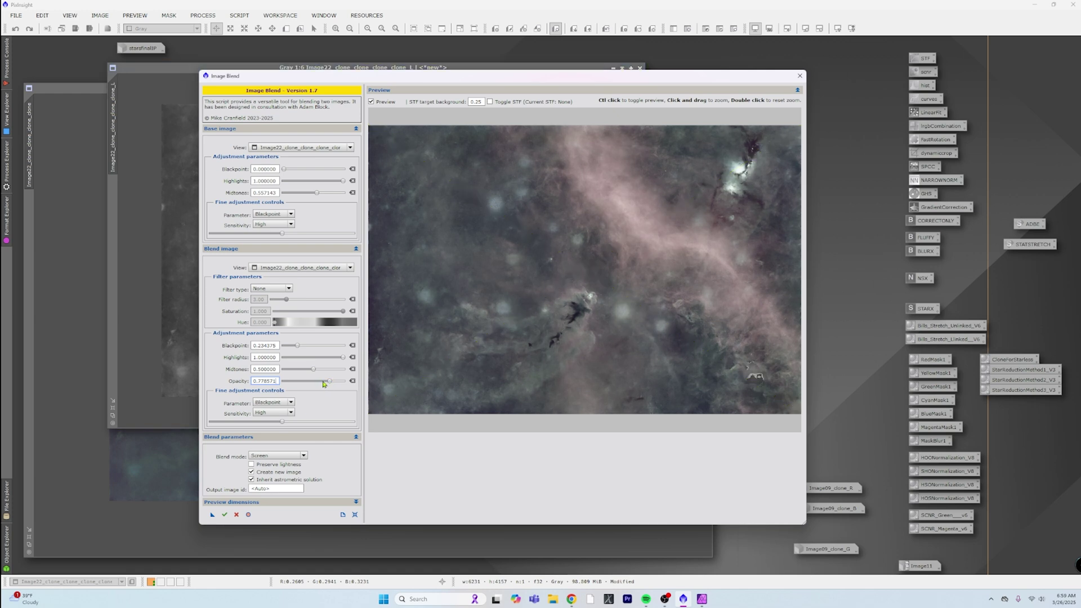
left_click(225, 515)
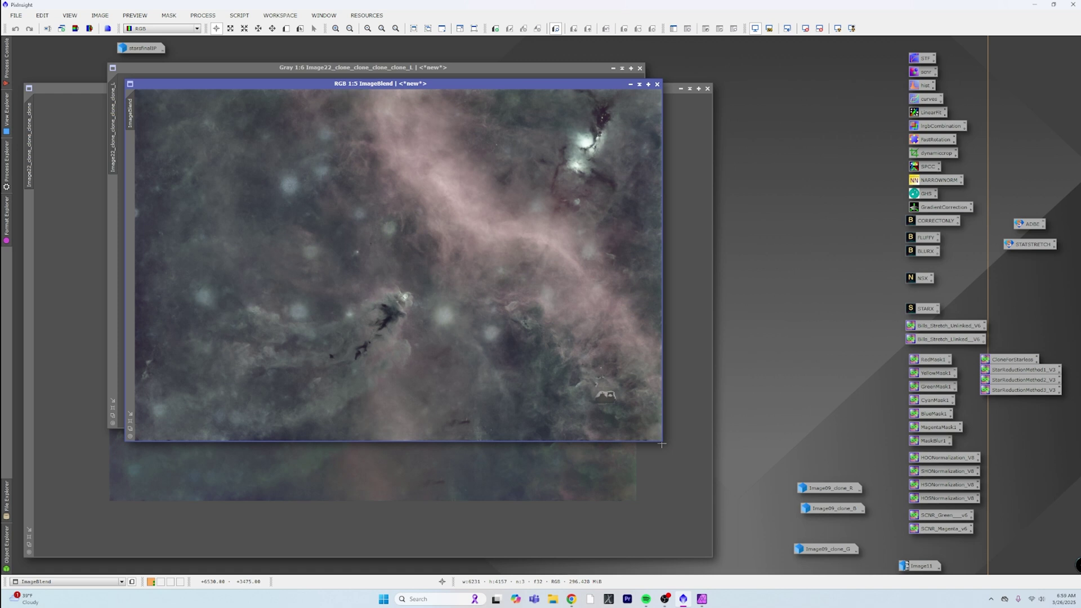
Enlarge the blend window and apply an upward-bowed Saturation curve using the real-time preview
left_click_drag(662, 444, 736, 518)
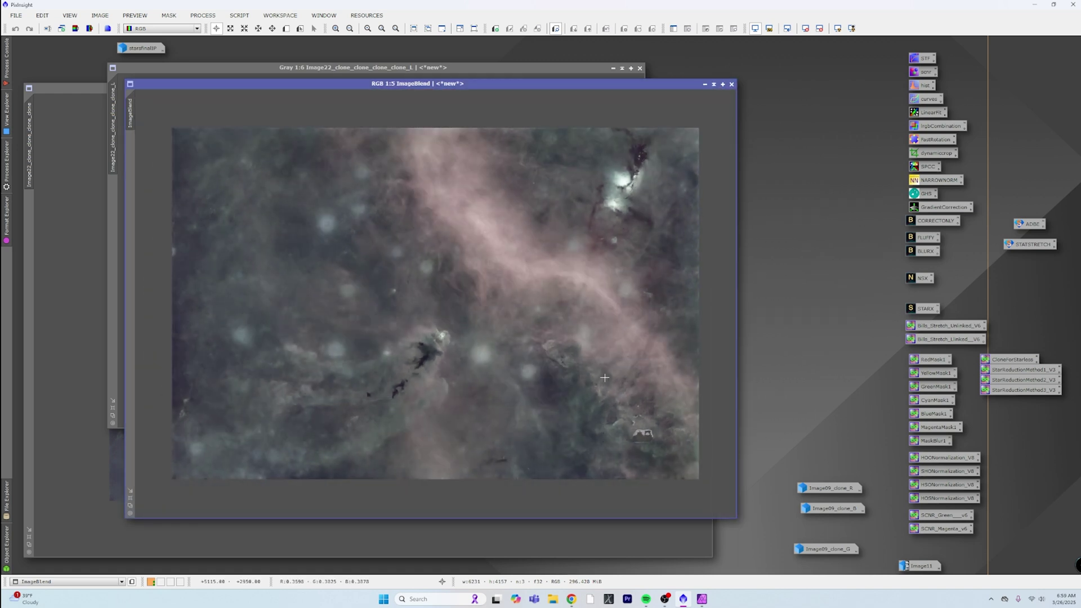
double_click(925, 100)
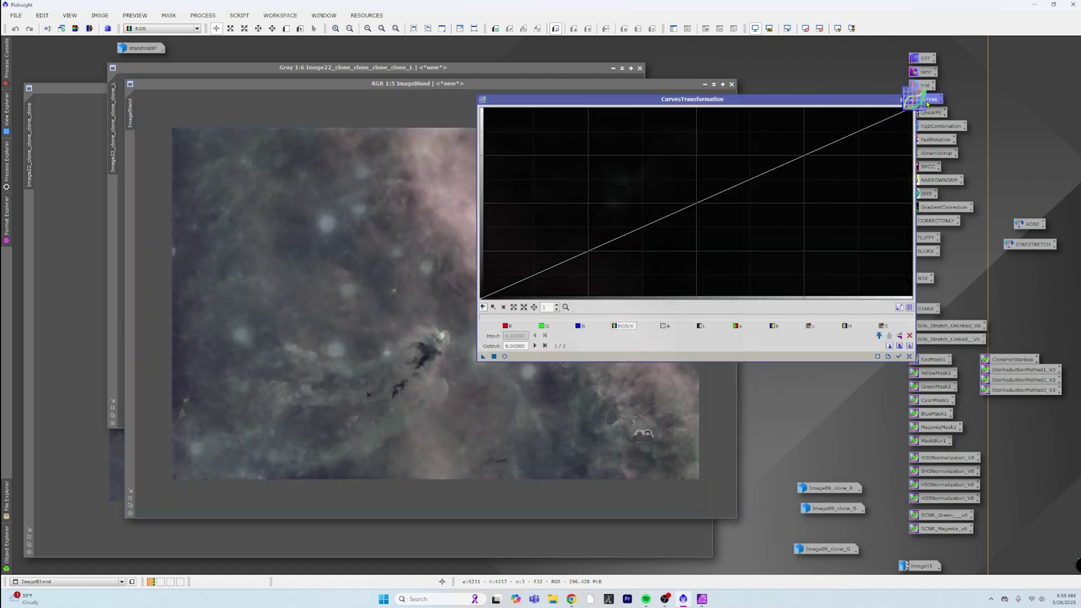
left_click(504, 356)
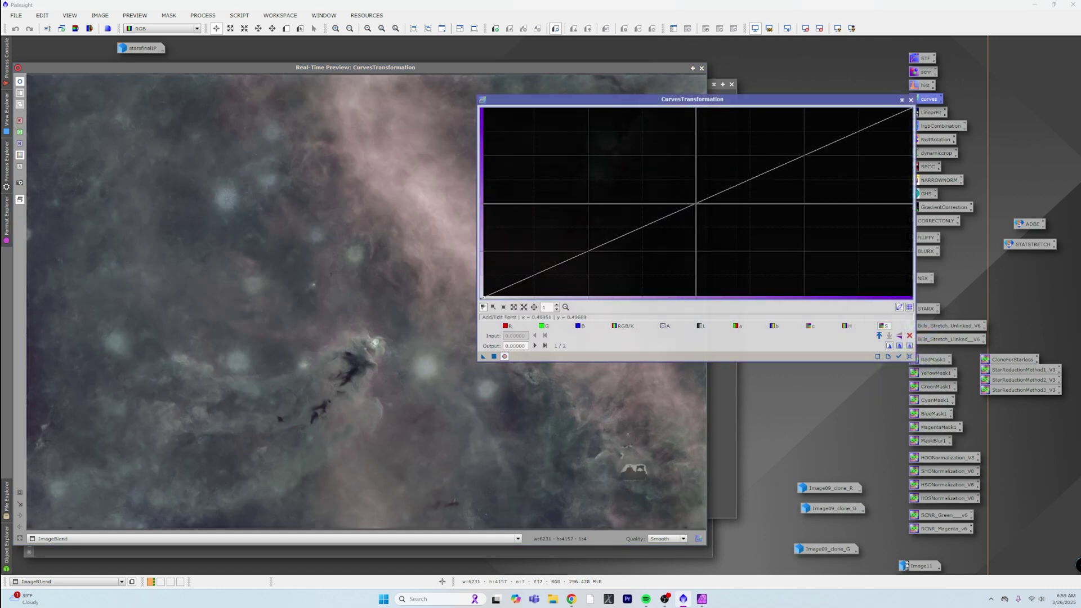
left_click_drag(695, 204, 666, 172)
left_click_drag(483, 356, 497, 362)
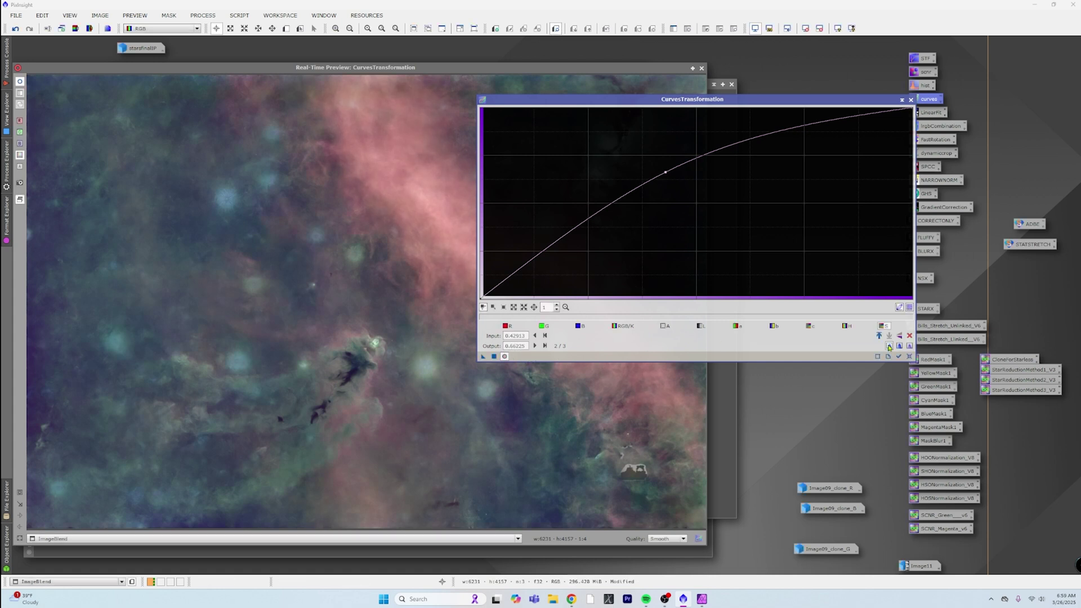
Reset the curve, pull the green channel down to about 0.40 at mid-input, and close Curves
left_click(910, 357)
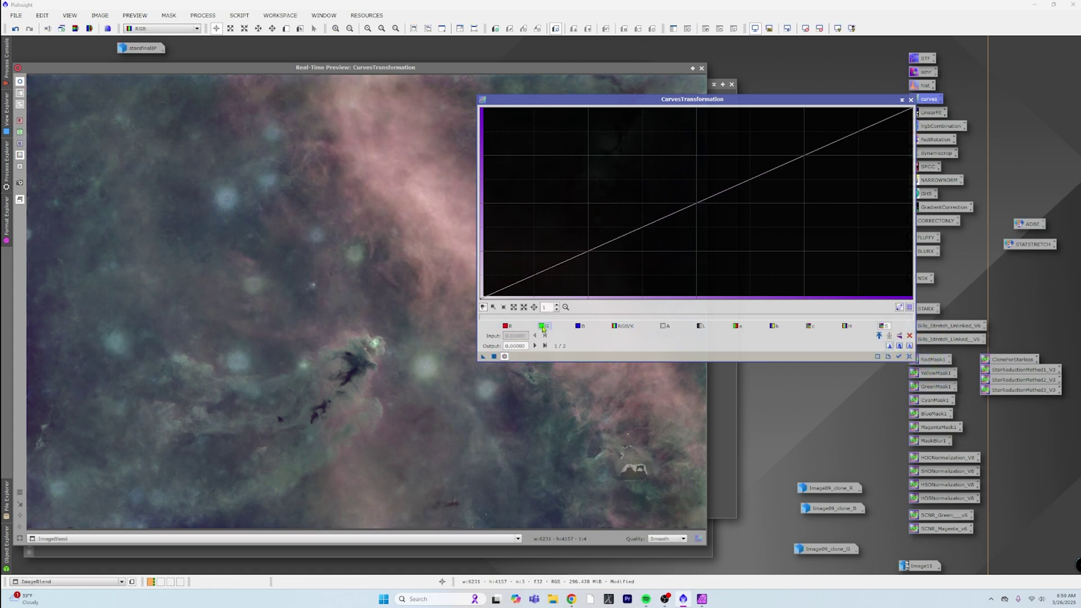
left_click(542, 325)
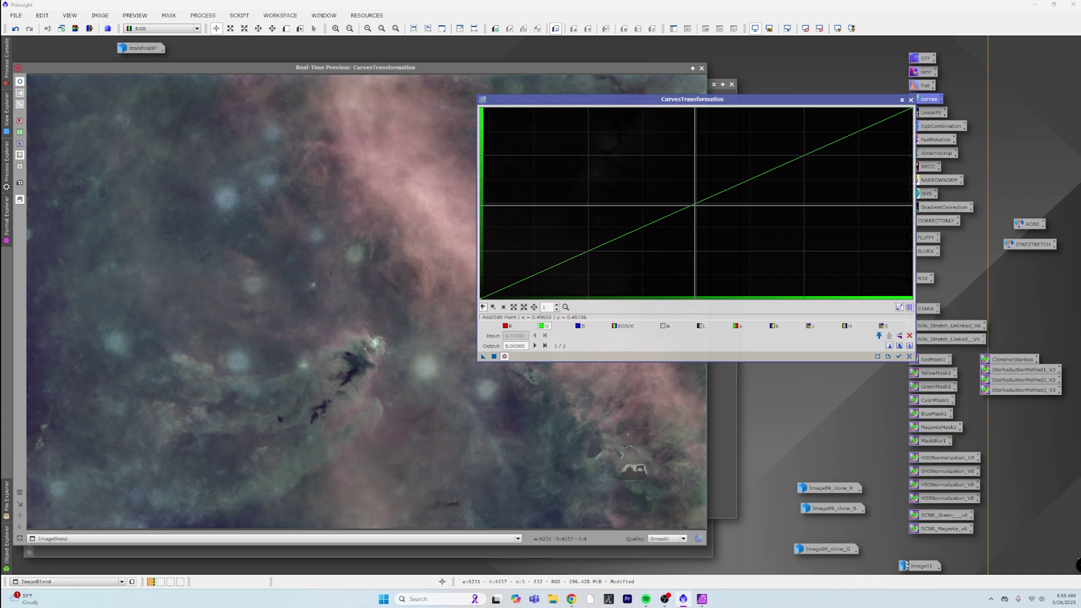
left_click(694, 203)
left_click_drag(694, 203, 697, 205)
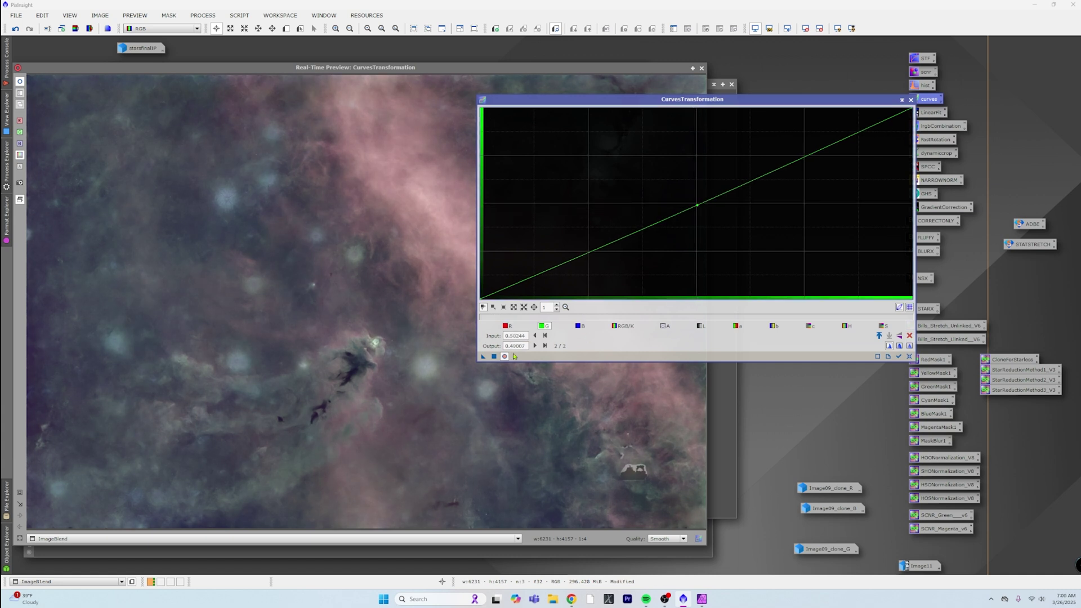
left_click(494, 356)
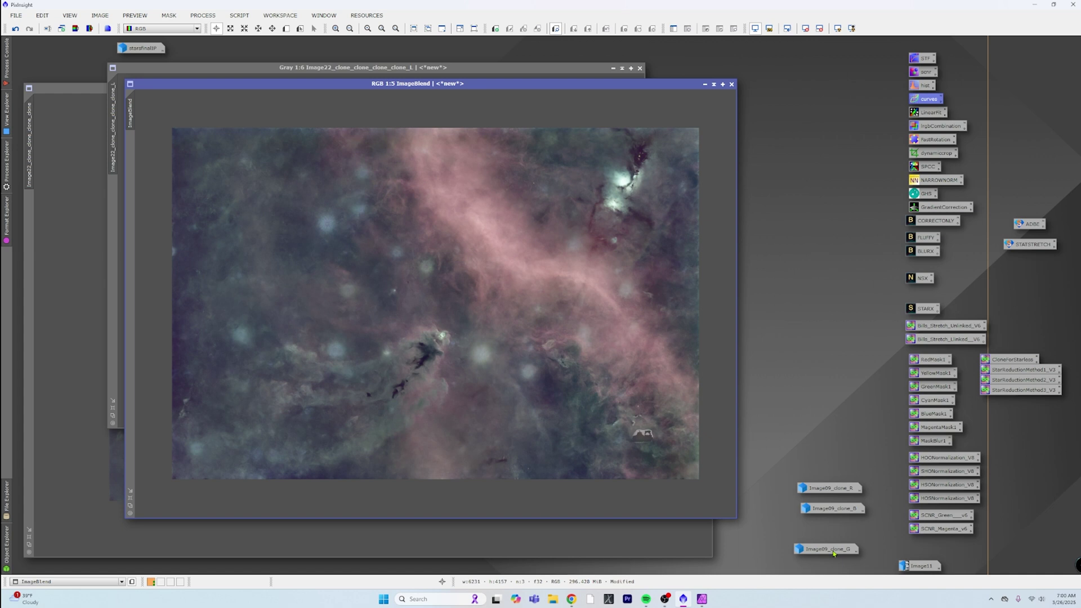
Run ImageBlend again to blend the stars image onto ImageBlend, creating ImageBlend2
left_click(238, 15)
mouse_move(264, 185)
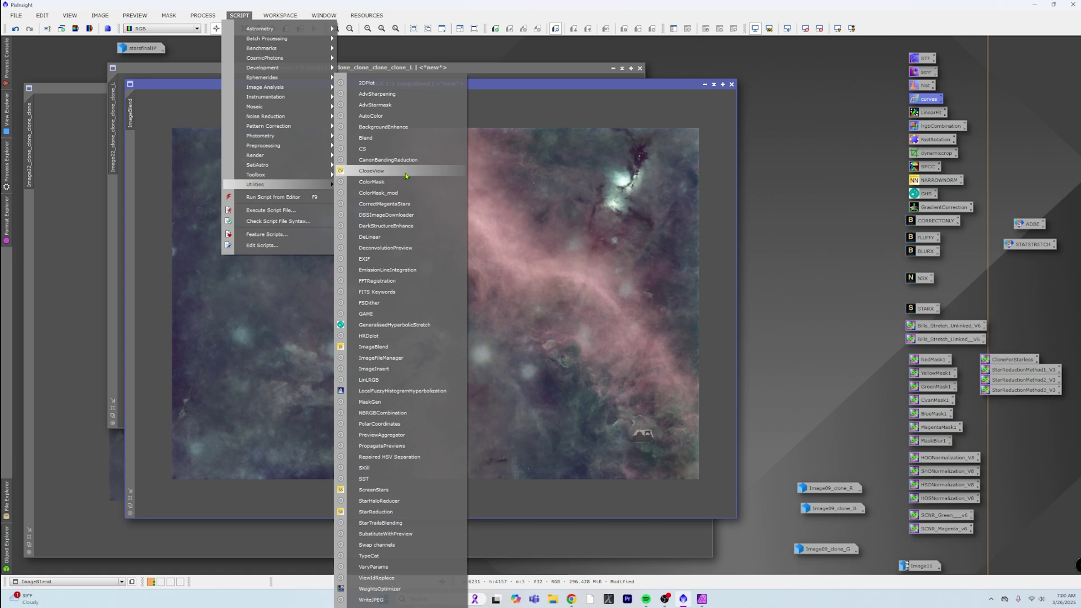
left_click(416, 347)
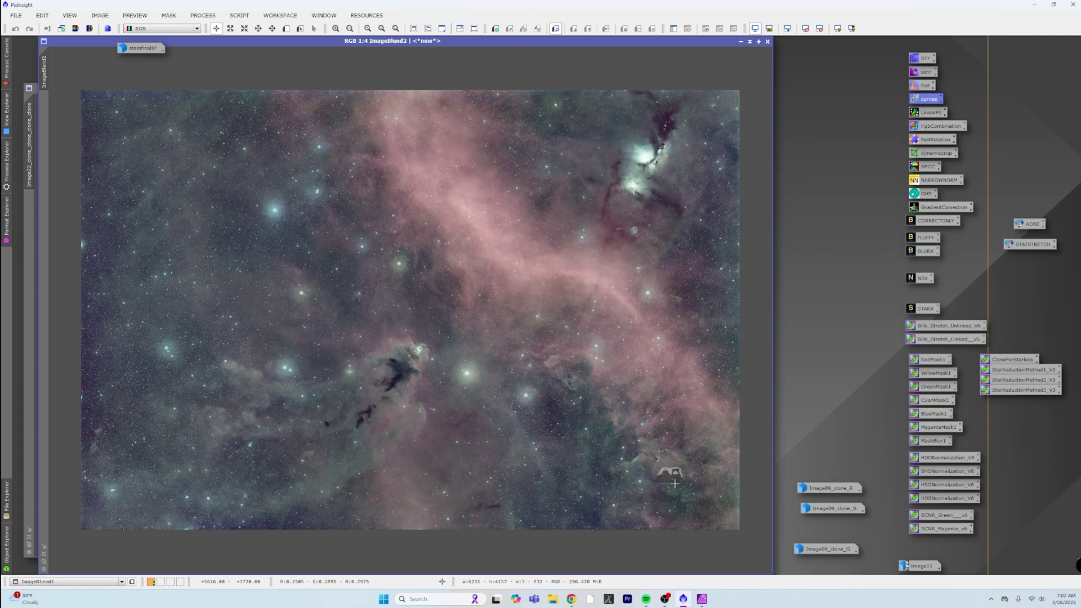
Open Image11 (afterps.tif) and switch between it and ImageBlend2 to compare them
double_click(925, 566)
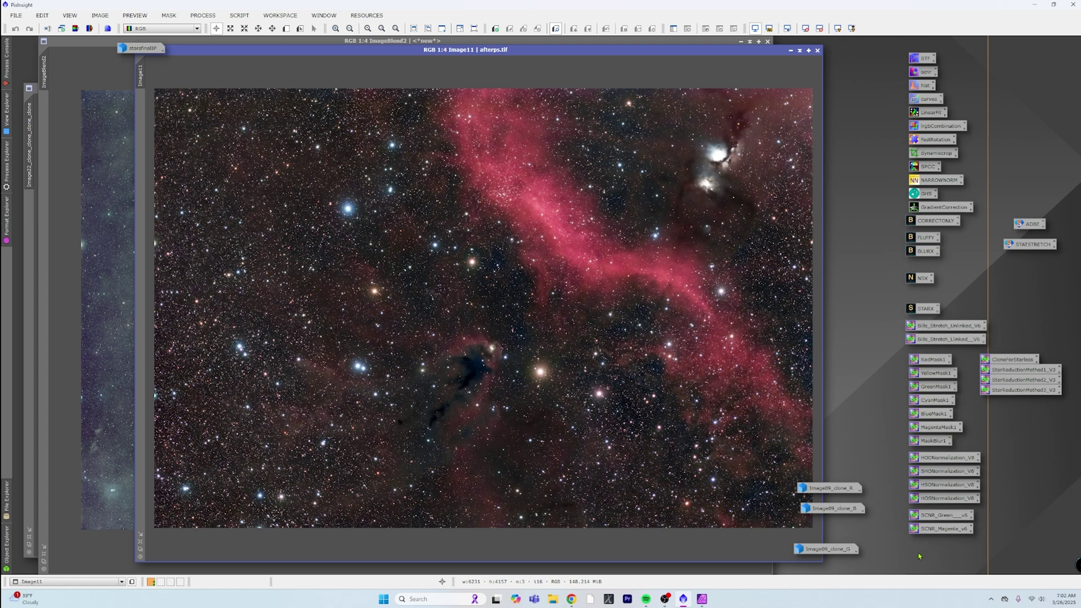
left_click(705, 42)
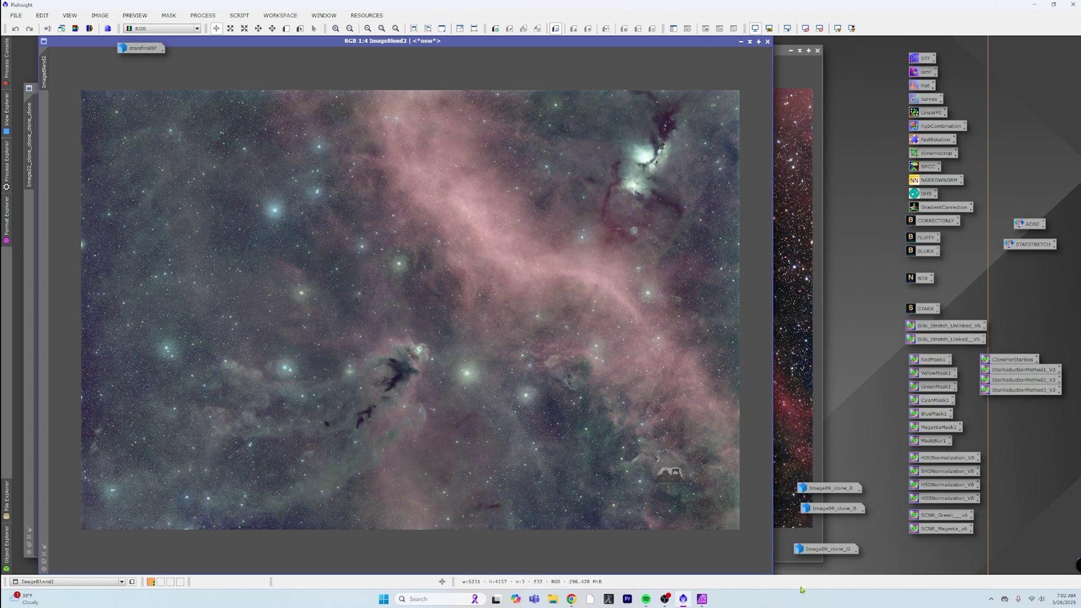
left_click(793, 314)
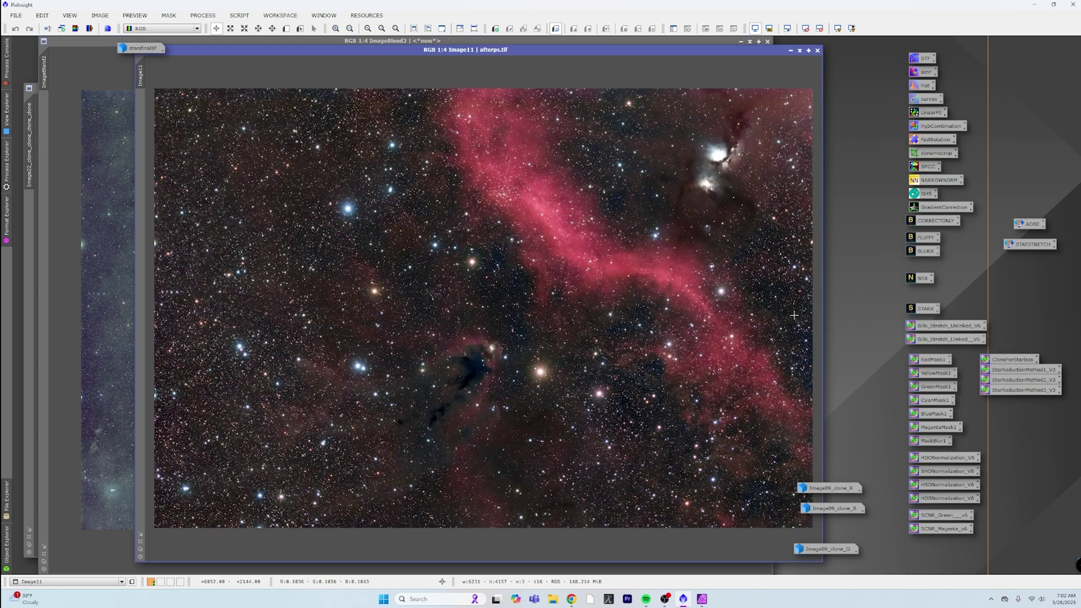